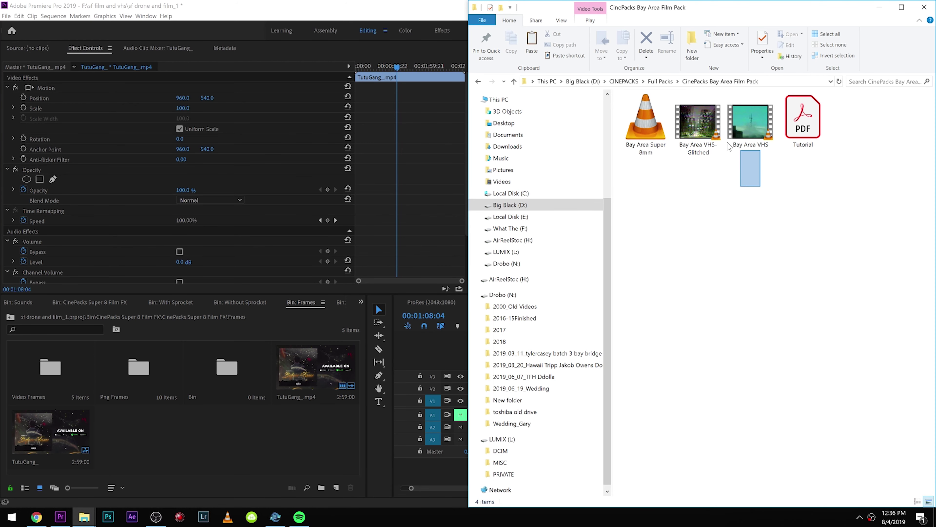
# Preview the Bay Area Super 8mm and Bay Area VHS videos from the pack folder, jumping to the middle of each.
pyautogui.moveTo(728, 147); pyautogui.dragTo(653, 133)
pyautogui.click(755, 339)
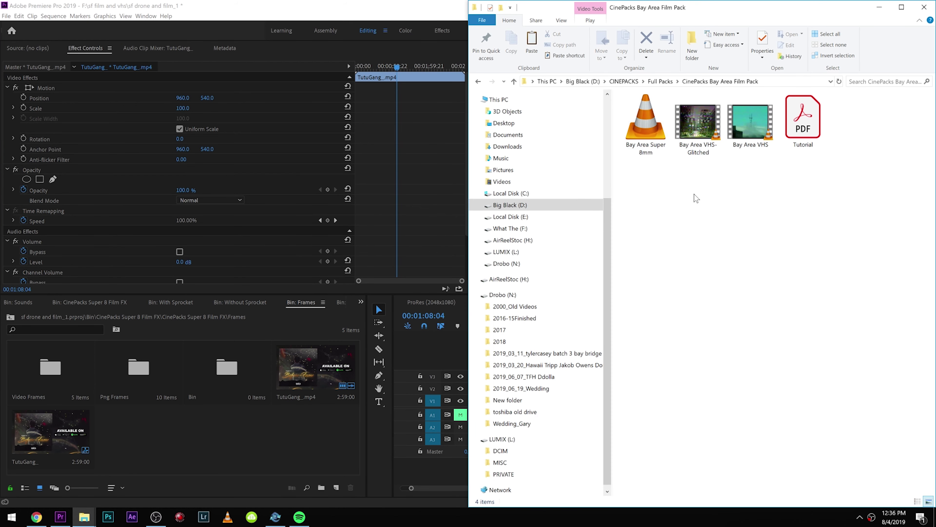
pyautogui.doubleClick(626, 123)
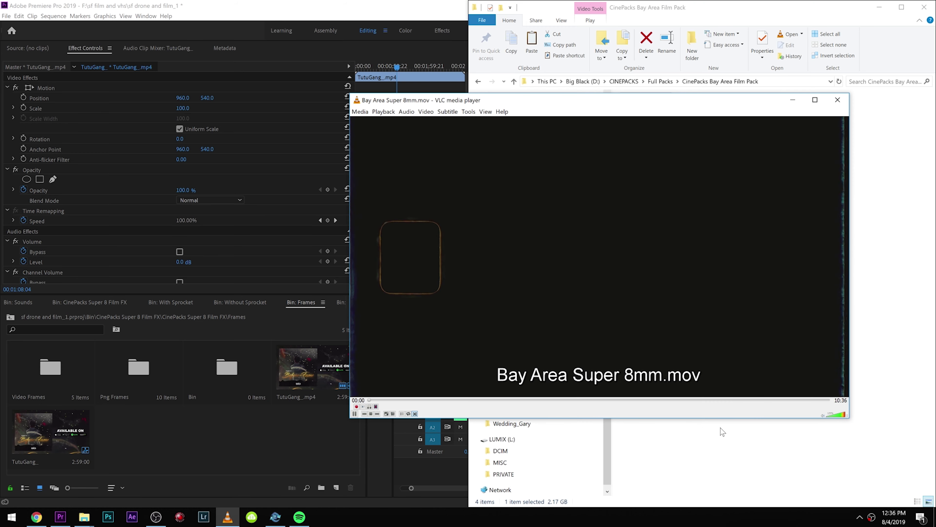
pyautogui.click(693, 399)
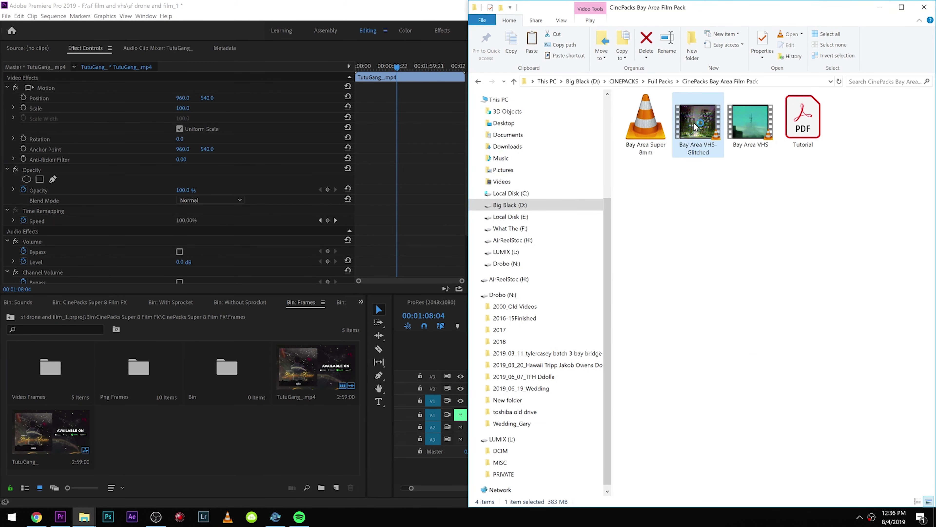
pyautogui.doubleClick(694, 126)
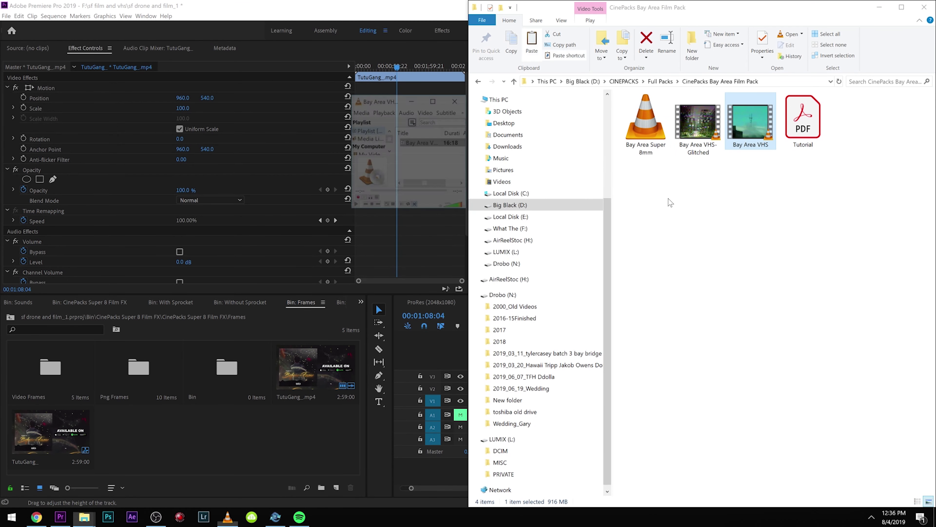
pyautogui.click(426, 236)
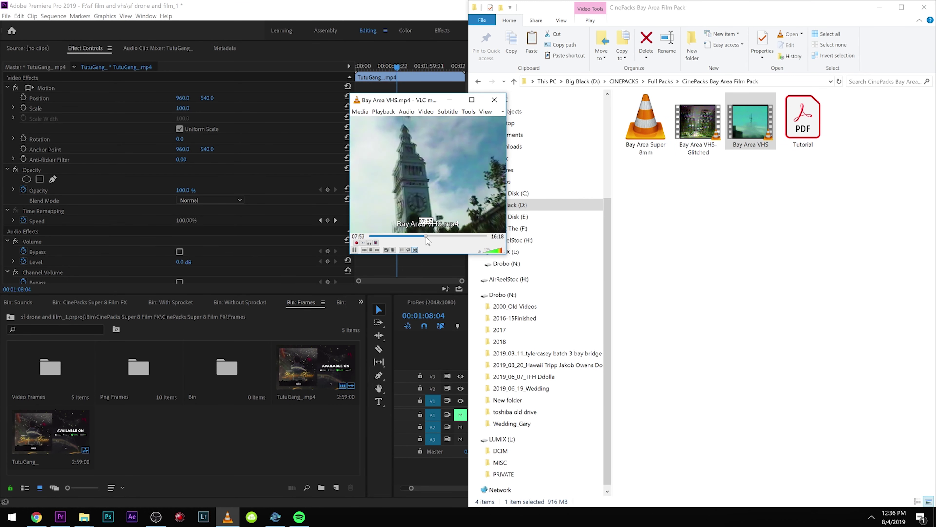
pyautogui.hotkey('alt', 'F4')
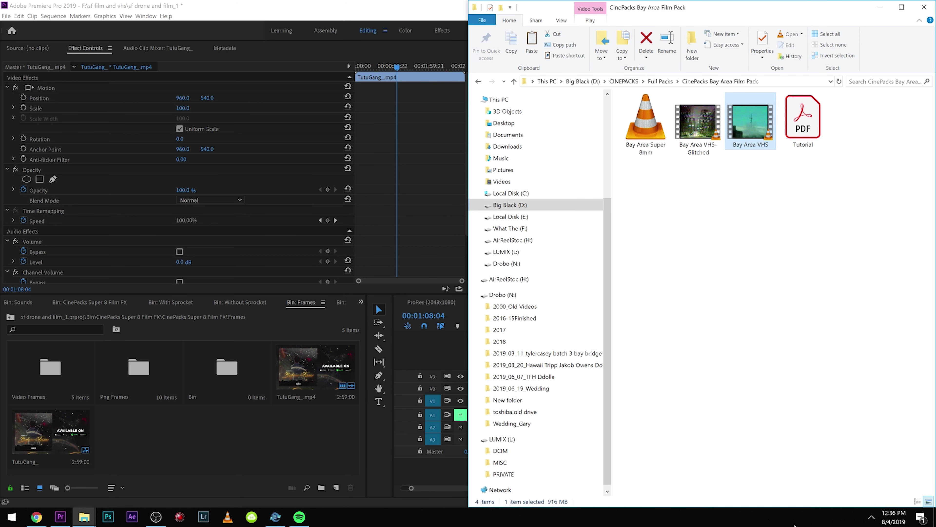
# Import the three Bay Area videos into the project's Frames bin and open Bay Area Super 8mm.mov in the source monitor.
pyautogui.moveTo(777, 173); pyautogui.dragTo(623, 108)
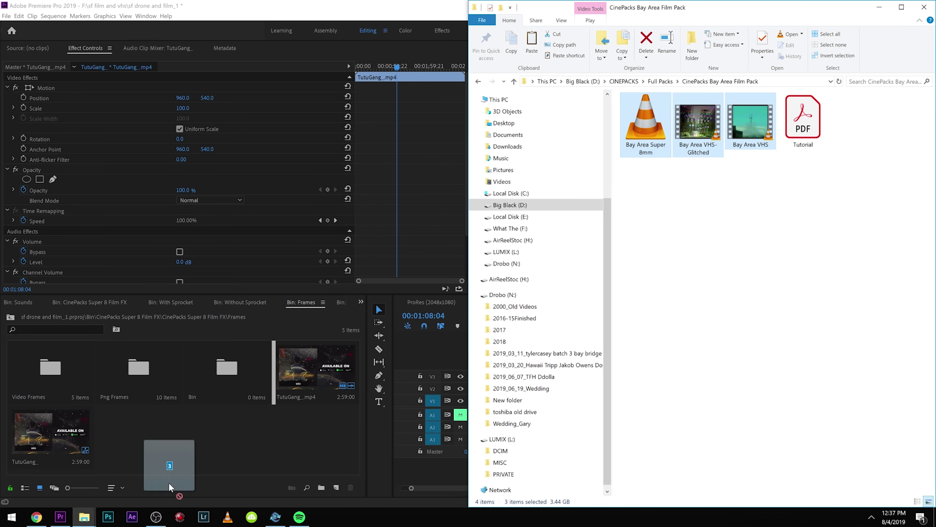
pyautogui.moveTo(170, 487); pyautogui.dragTo(170, 486)
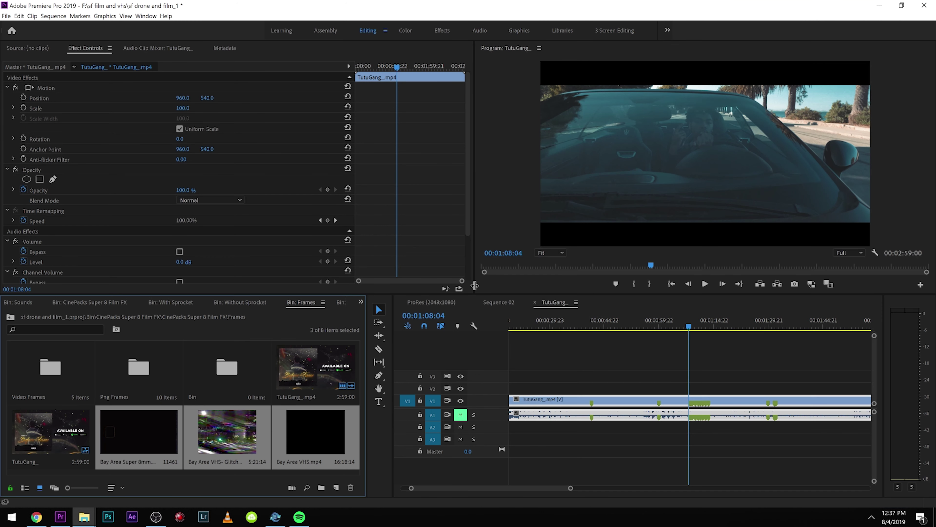
pyautogui.doubleClick(202, 428)
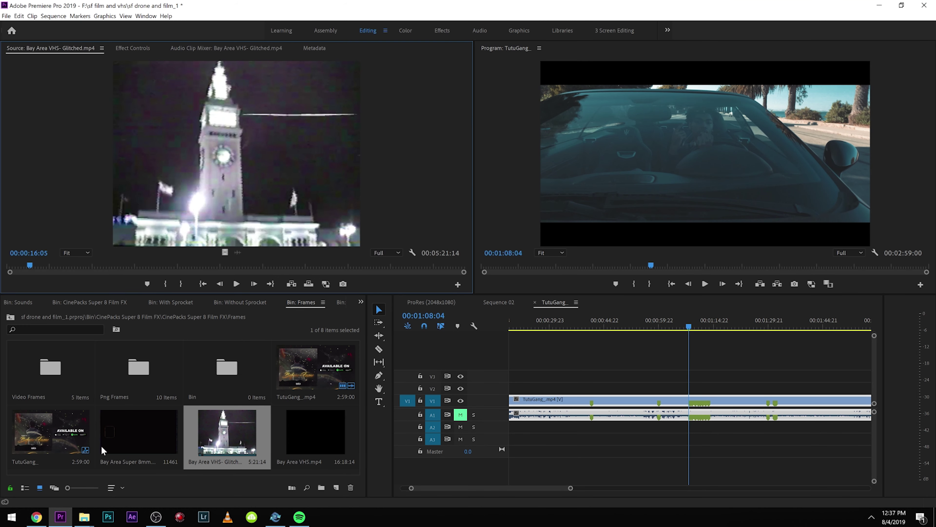
pyautogui.doubleClick(134, 437)
# Play the TutuGang_ sequence from 00:00:59:10 and park the playhead at the car shot, 00:01:08:12.
pyautogui.click(658, 317)
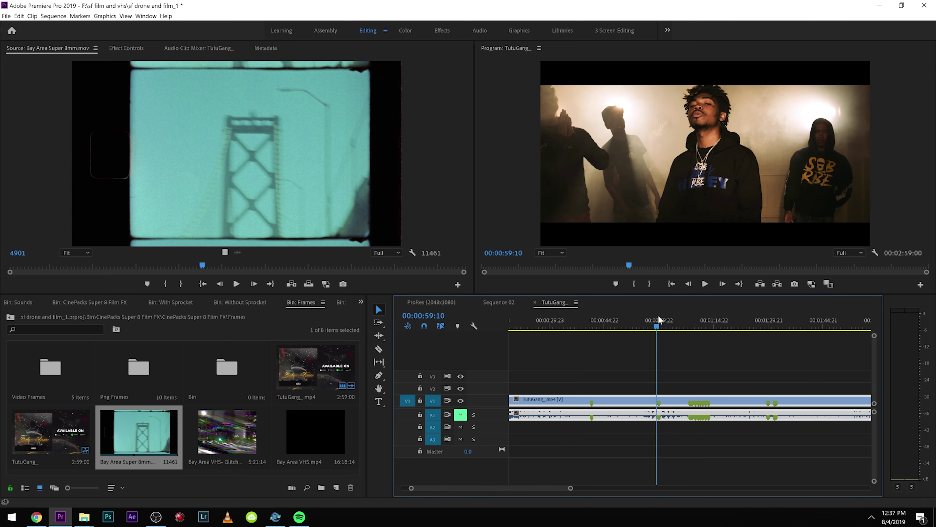
pyautogui.press('space')
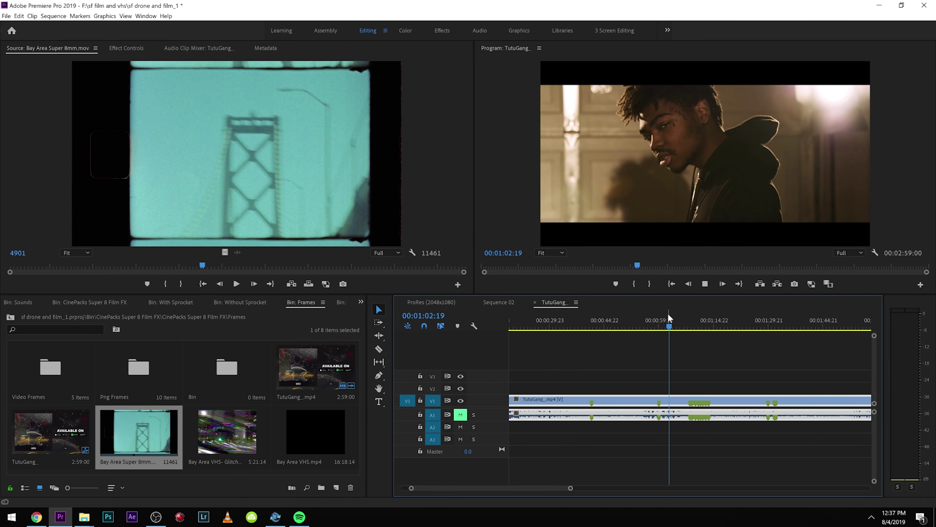
pyautogui.press('=')
pyautogui.press('=')
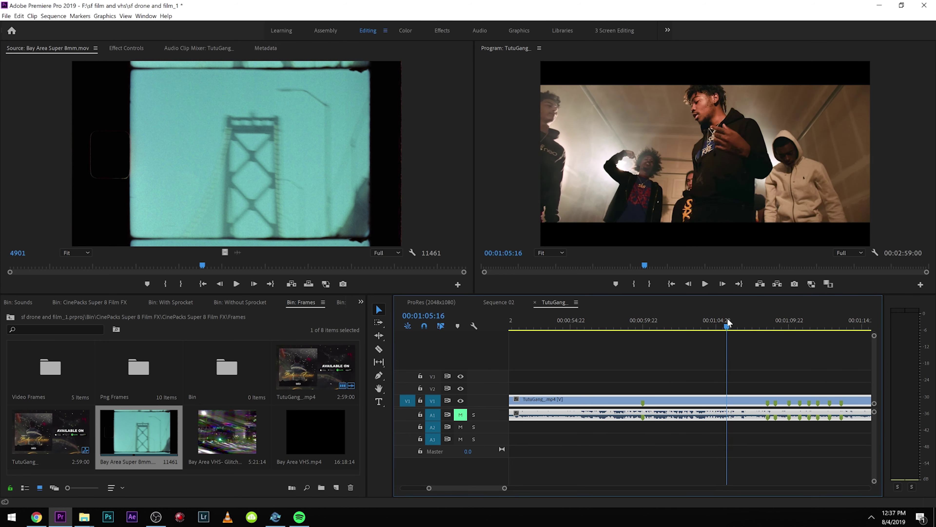
pyautogui.scroll(-2, 756, 364)
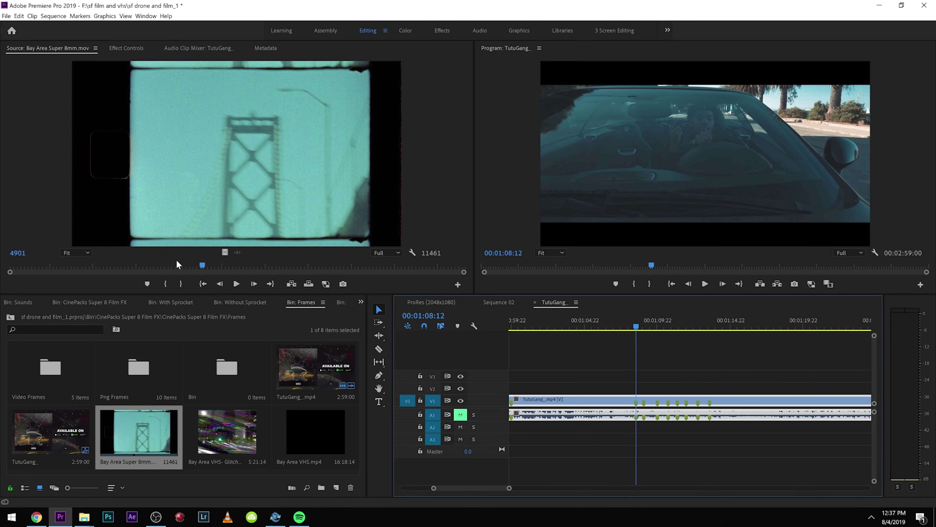
# Mark a 41-frame bridge shot in Bay Area Super 8mm.mov and place it on V2 at 00:01:08:12.
pyautogui.moveTo(163, 266); pyautogui.dragTo(163, 267)
pyautogui.press('i')
pyautogui.press('space')
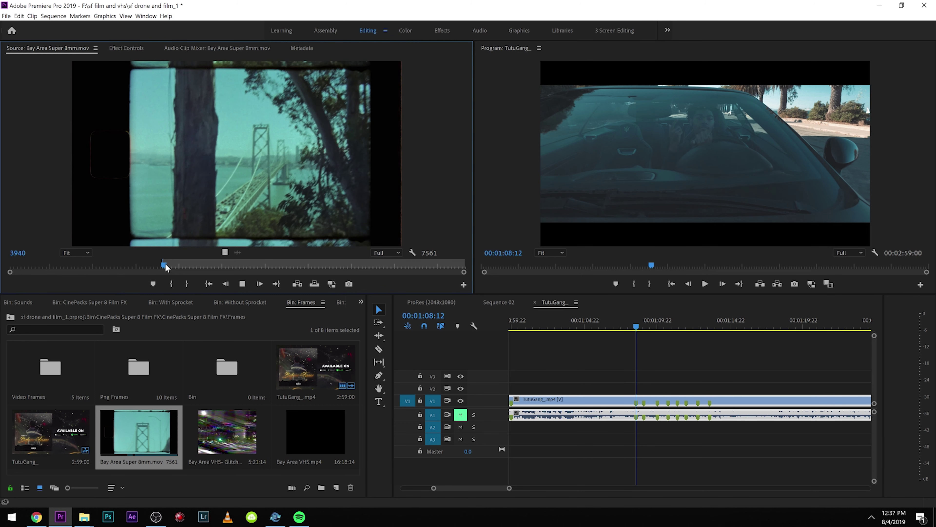
pyautogui.press('o')
pyautogui.press('space')
pyautogui.moveTo(250, 255); pyautogui.dragTo(636, 386)
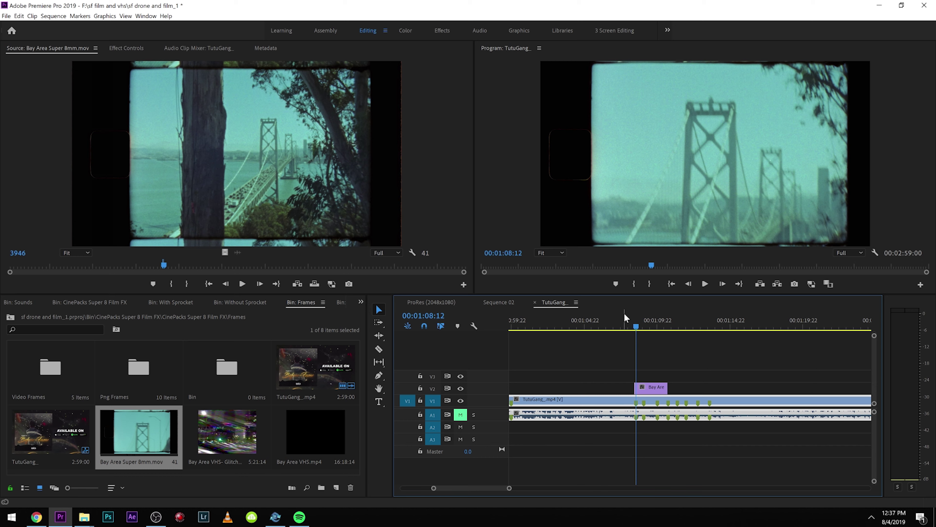
# Play back the Super 8mm clip on V2 and fit it to the sequence frame size.
pyautogui.click(628, 317)
pyautogui.press('=')
pyautogui.press('space')
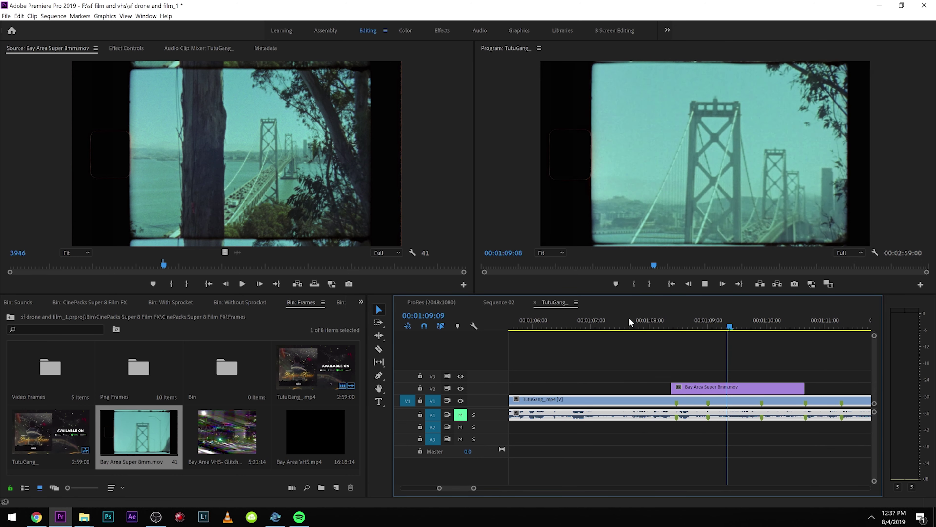
pyautogui.click(629, 317)
pyautogui.press('space')
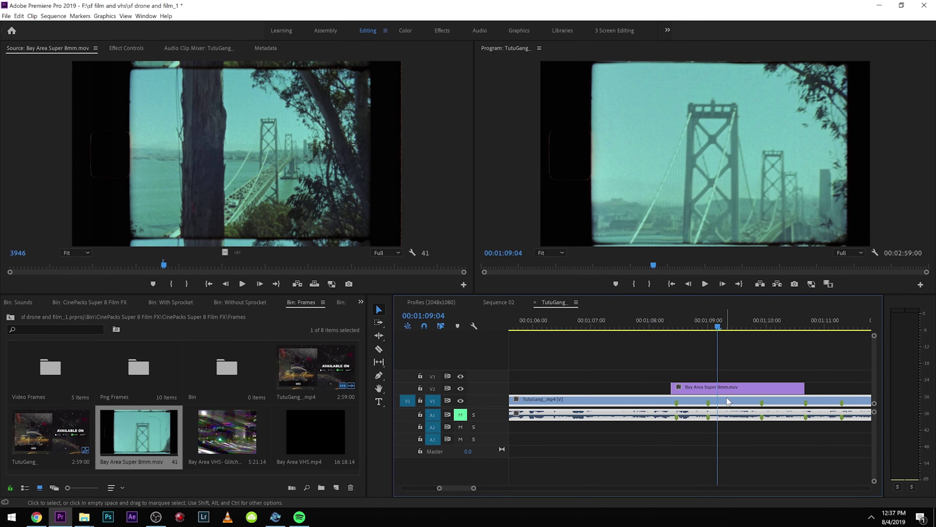
pyautogui.rightClick(728, 389)
pyautogui.click(764, 414)
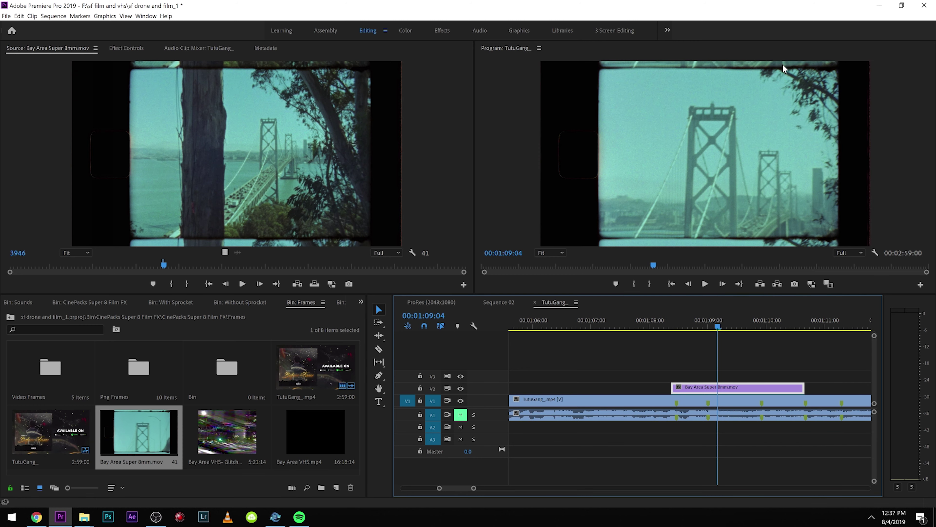
# Cut about three seconds of TutuGang_.mp4 following the end of the Super 8mm clip and close the gap.
pyautogui.press('space')
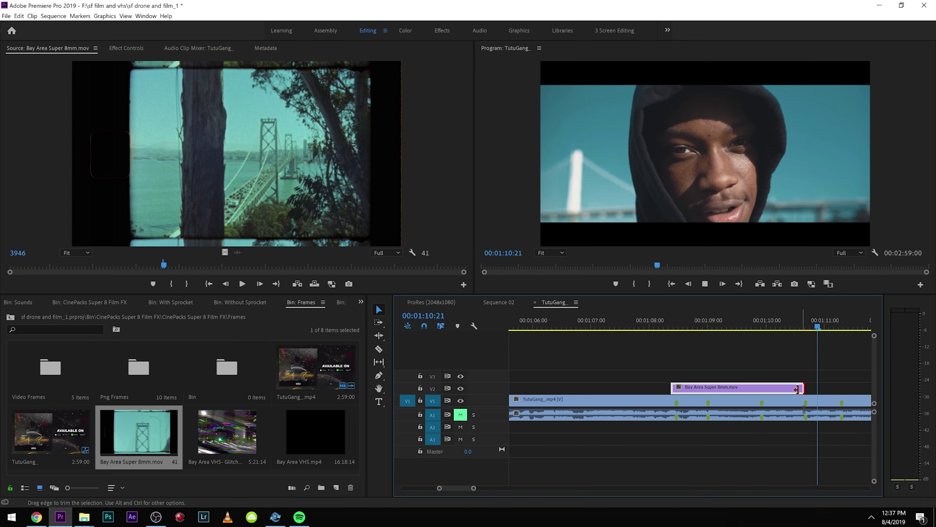
pyautogui.press('space')
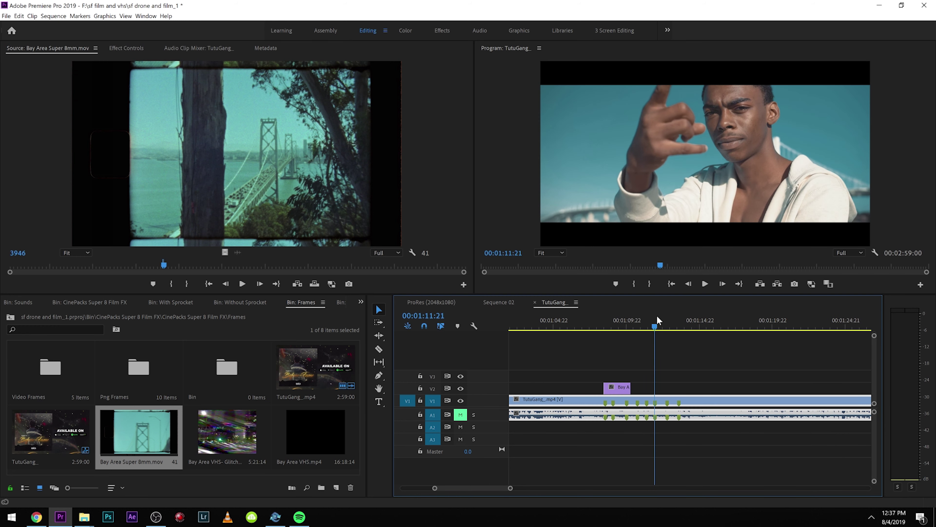
pyautogui.moveTo(658, 319); pyautogui.dragTo(677, 317)
pyautogui.click(674, 405)
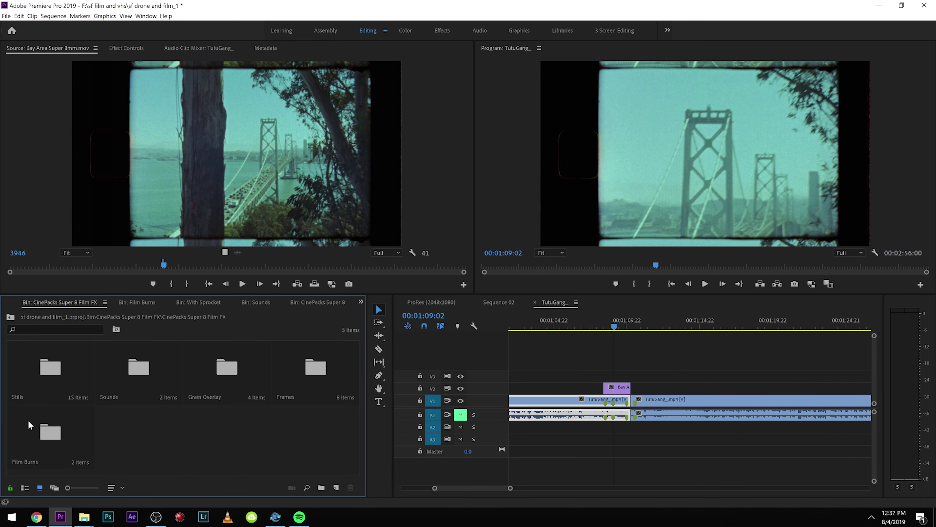
# Place Film Burn Sprocket 2.mov from the With Sprocket bin on V3 over the start of the Super 8mm clip.
pyautogui.doubleClick(131, 369)
pyautogui.moveTo(263, 352); pyautogui.dragTo(603, 374)
pyautogui.click(604, 325)
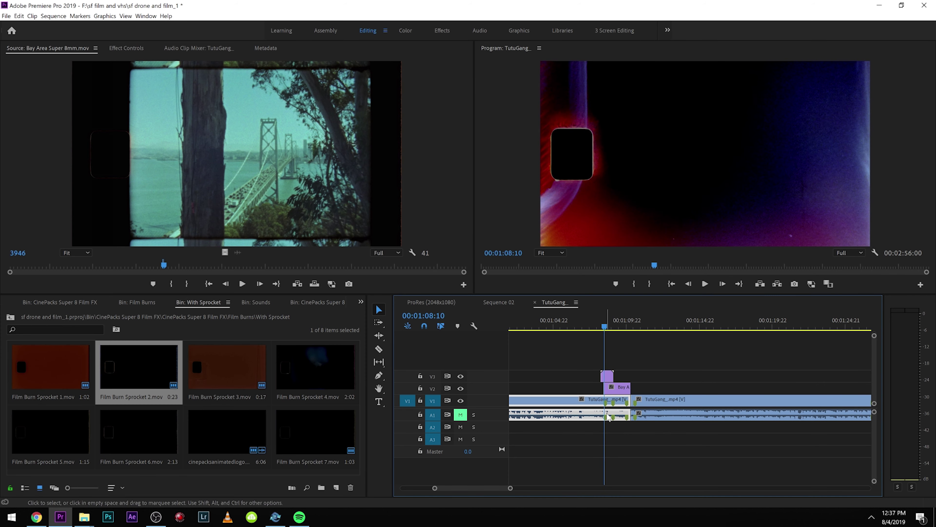
# Set the film burn's blend mode to Screen, its horizontal position to 991 and its scale to 99.
pyautogui.click(127, 50)
pyautogui.click(220, 200)
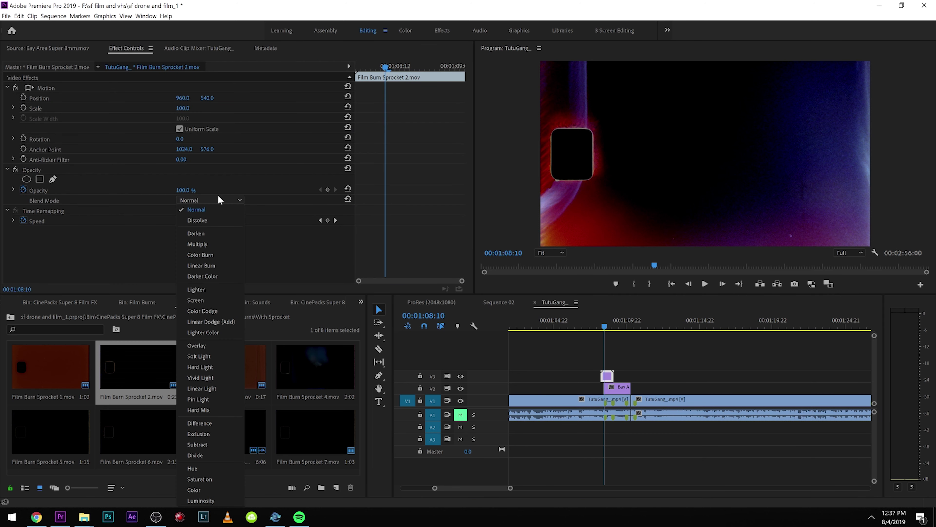
pyautogui.click(214, 302)
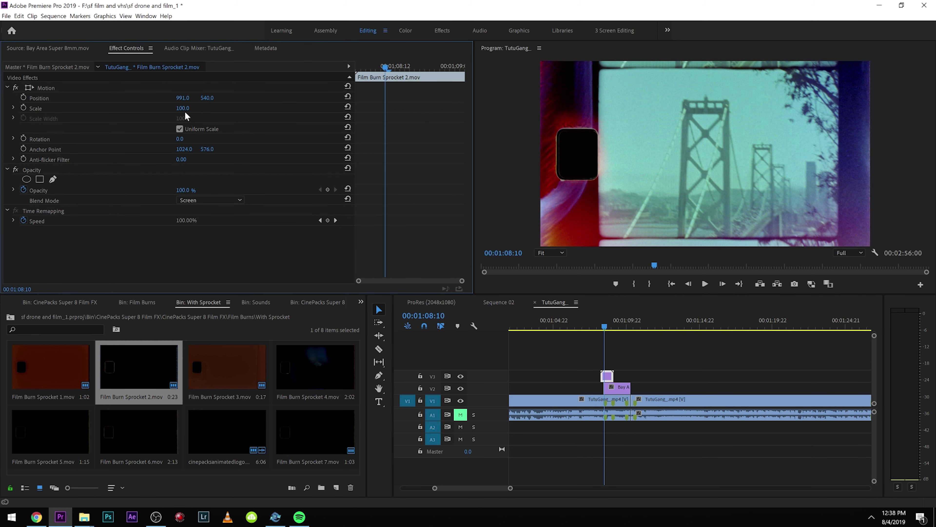
pyautogui.moveTo(182, 107); pyautogui.dragTo(182, 108)
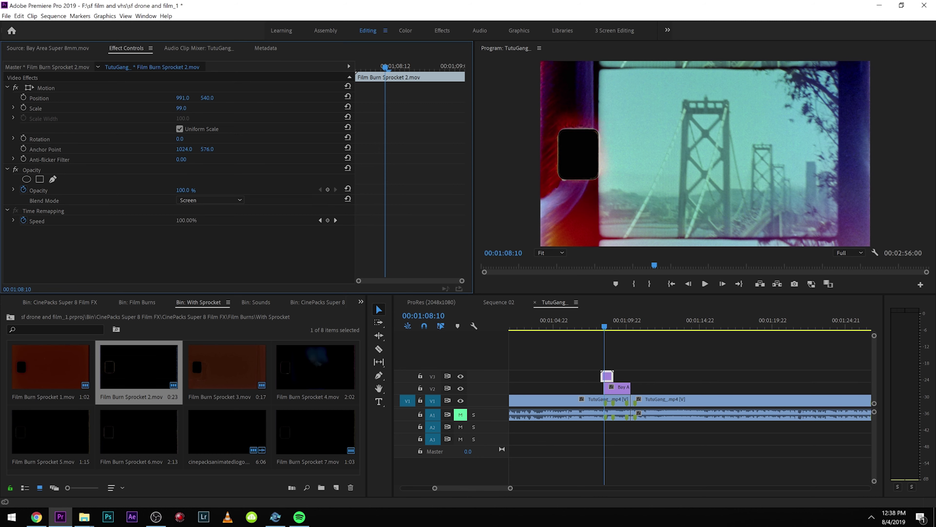
# Extend the Super 8mm clip on V2 to end at 00:01:10:23 and play back the film burn transition.
pyautogui.click(598, 327)
pyautogui.press('space')
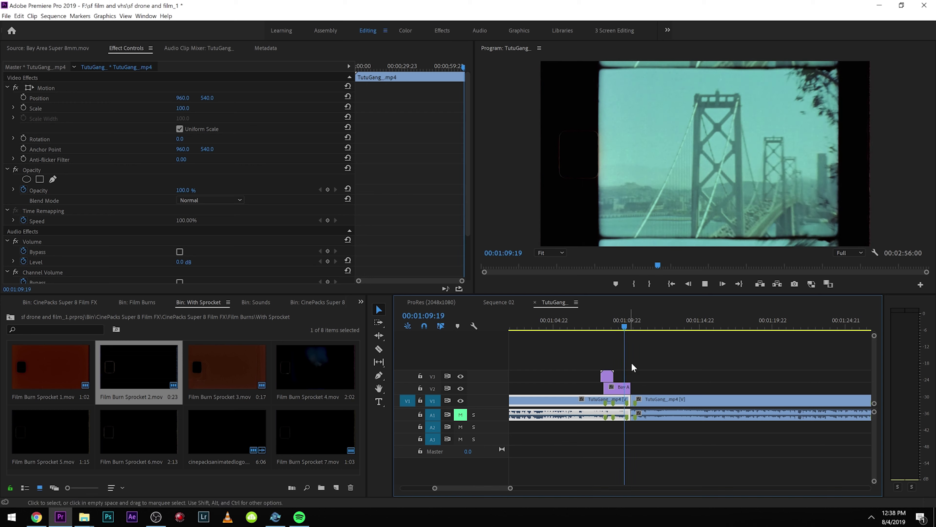
pyautogui.press('space')
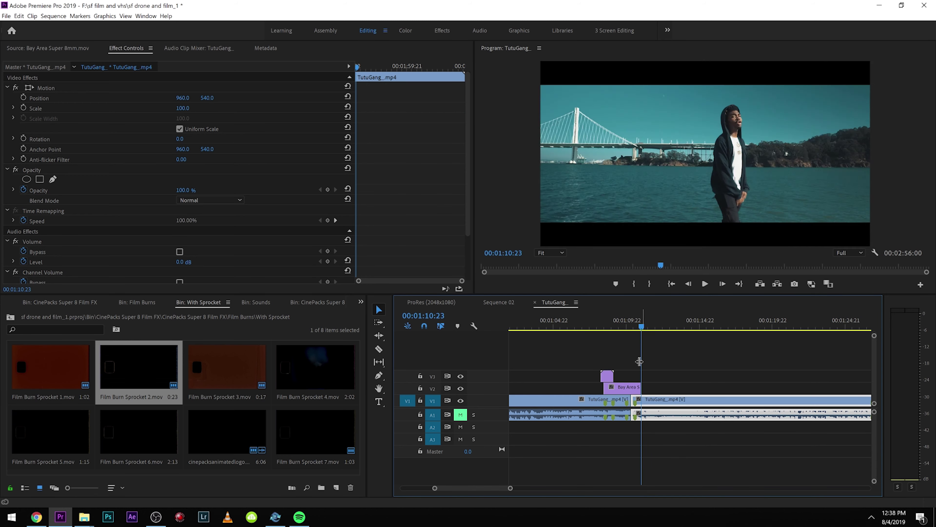
pyautogui.click(607, 325)
pyautogui.press('space')
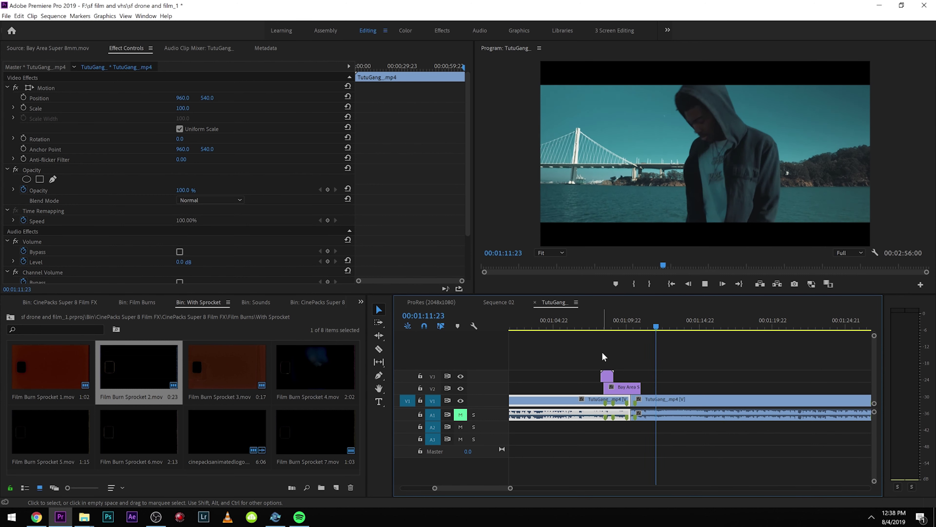
pyautogui.press('space')
pyautogui.click(722, 376)
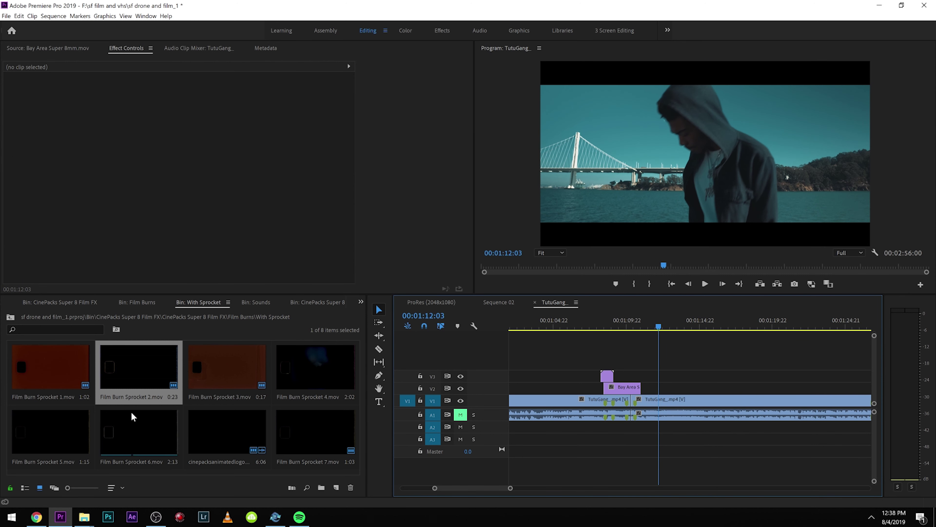
# Open Bay Area VHS- Glitched.mp4 from the project's top-level Bin in the source monitor and scrub to 00:03:03:02.
pyautogui.click(11, 317)
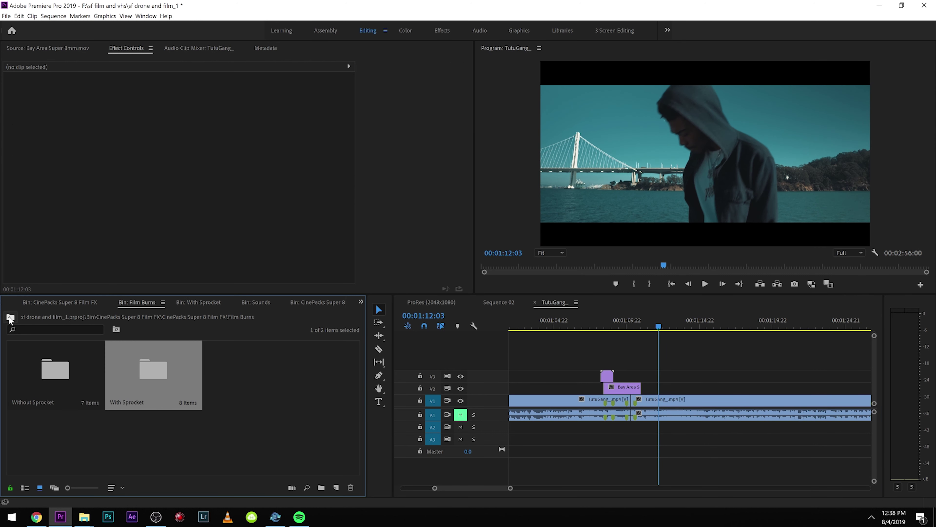
pyautogui.click(10, 317)
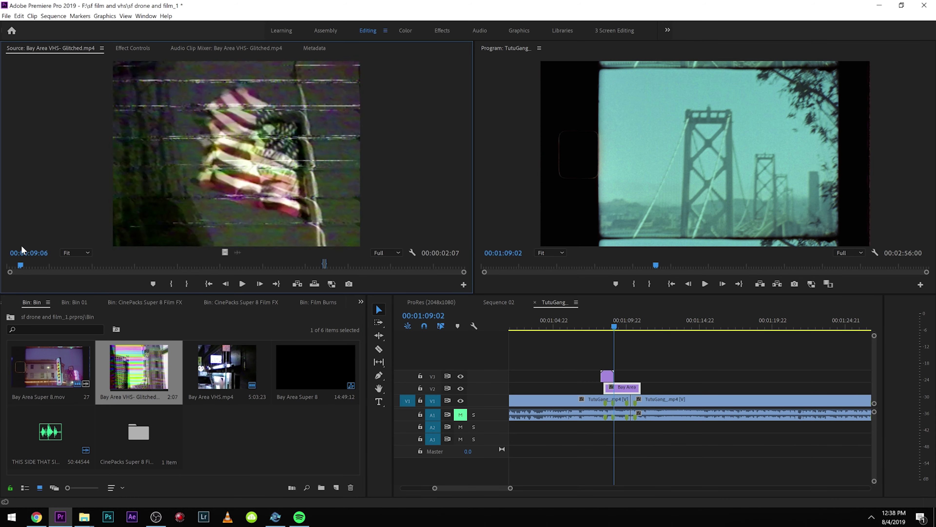
pyautogui.moveTo(109, 241); pyautogui.dragTo(267, 254)
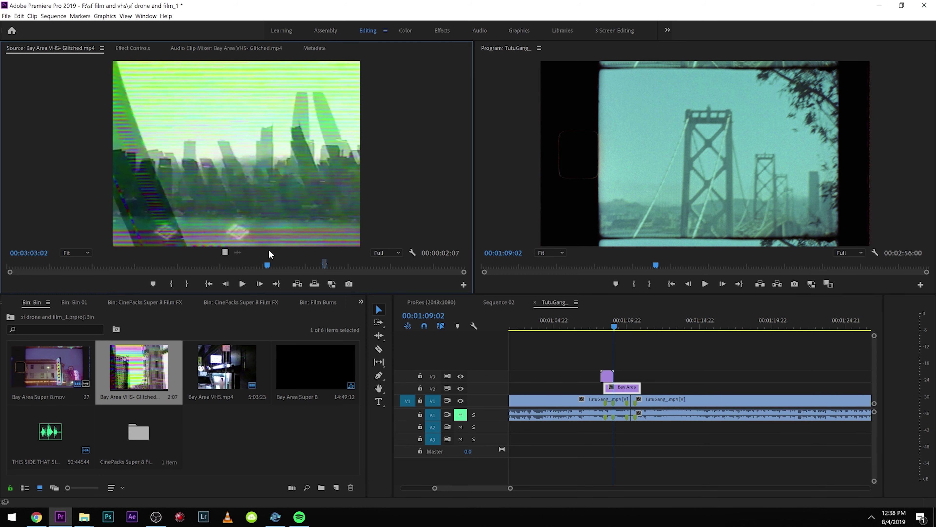
# Mark a bridge shot of 00:00:01:12 ending at 00:03:10:04 in the glitched VHS video and place it on V3 after the Super 8mm clip.
pyautogui.press('space')
pyautogui.press('i')
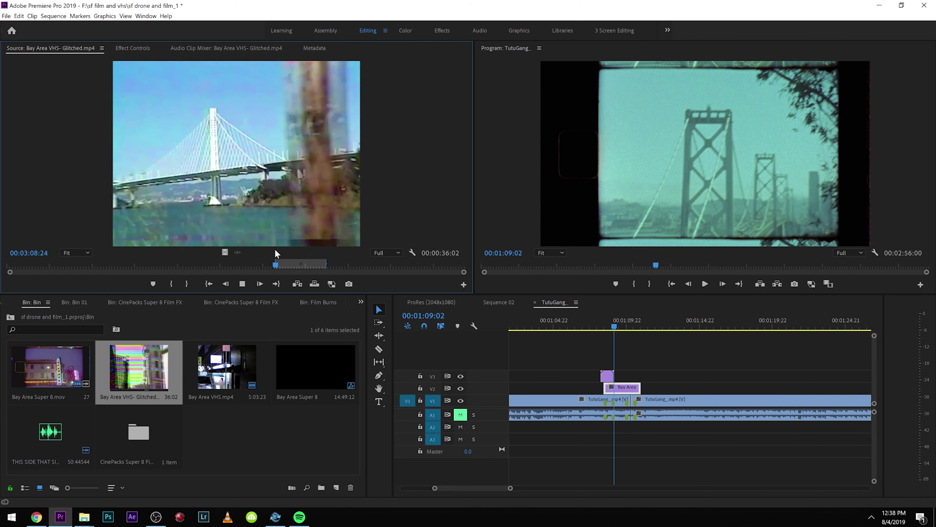
pyautogui.press('o')
pyautogui.press('space')
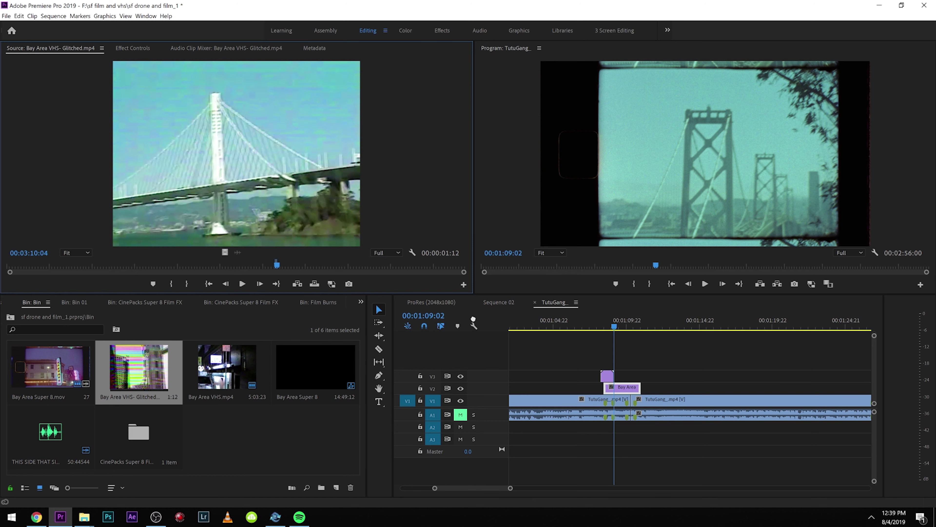
pyautogui.moveTo(473, 320); pyautogui.dragTo(654, 376)
pyautogui.click(641, 327)
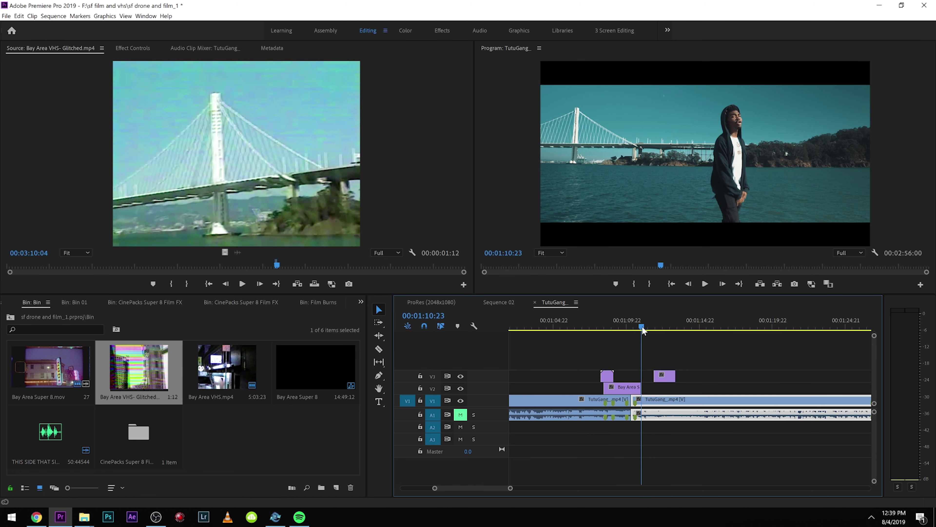
# Place the glitched VHS bridge shot on V3 directly at the end of the V2 Super 8mm clip and play back the transition.
pyautogui.press('space')
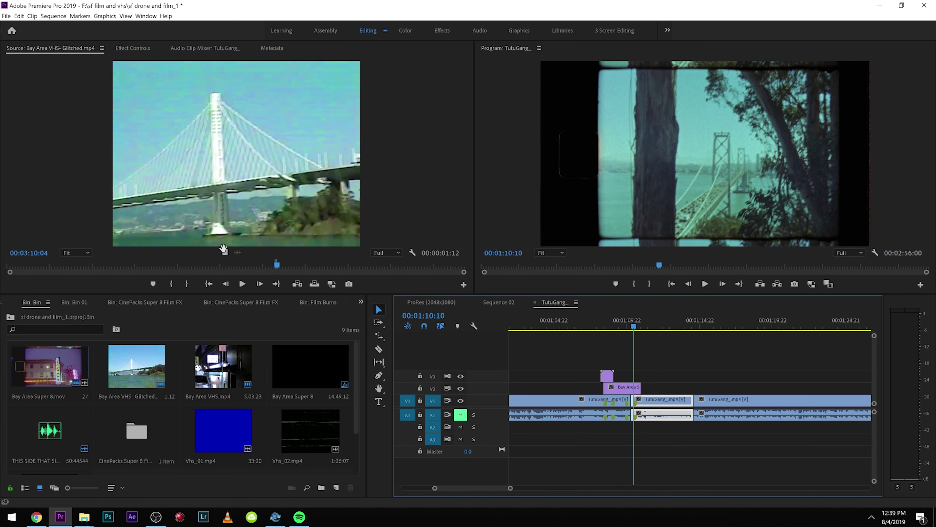
pyautogui.moveTo(224, 249); pyautogui.dragTo(644, 375)
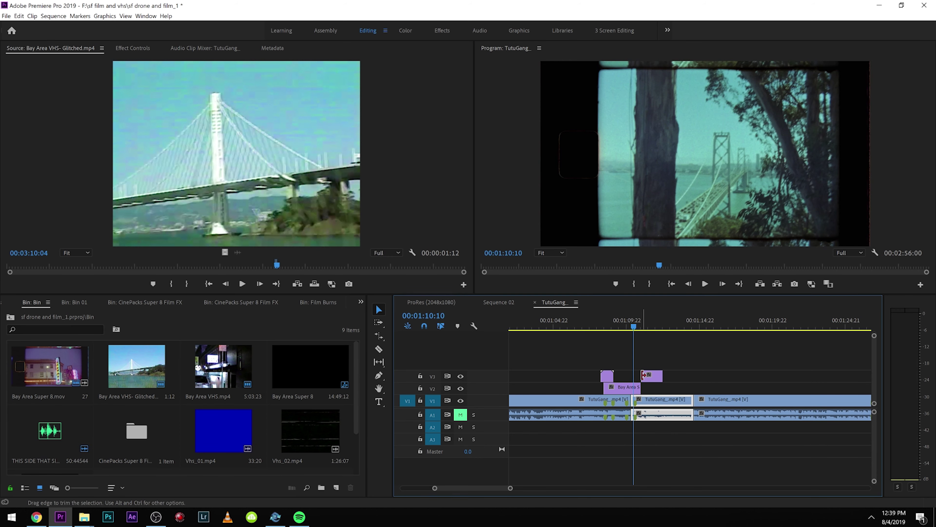
pyautogui.press('space')
pyautogui.press('space')
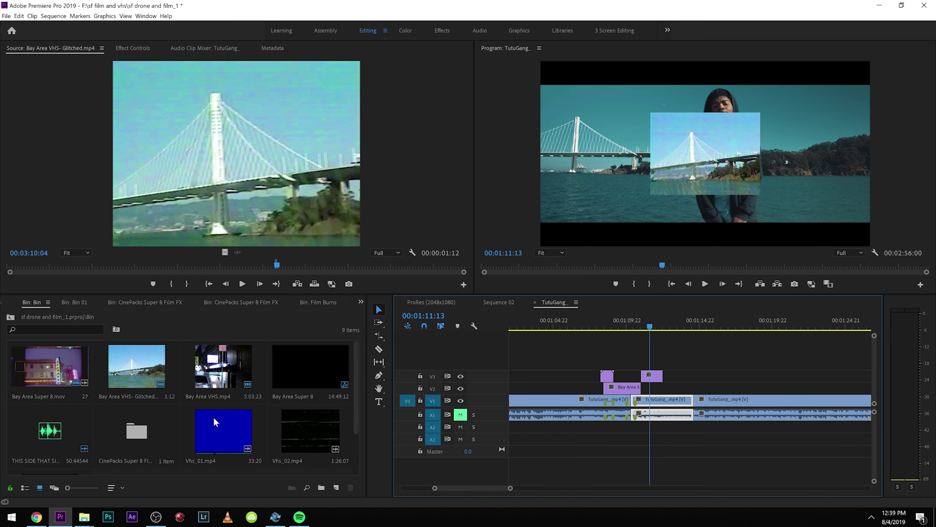
# Open Vhs_02.mp4 in the source monitor, mark a range of 00:00:24:20, and play back the bridge shot in the sequence.
pyautogui.doubleClick(322, 422)
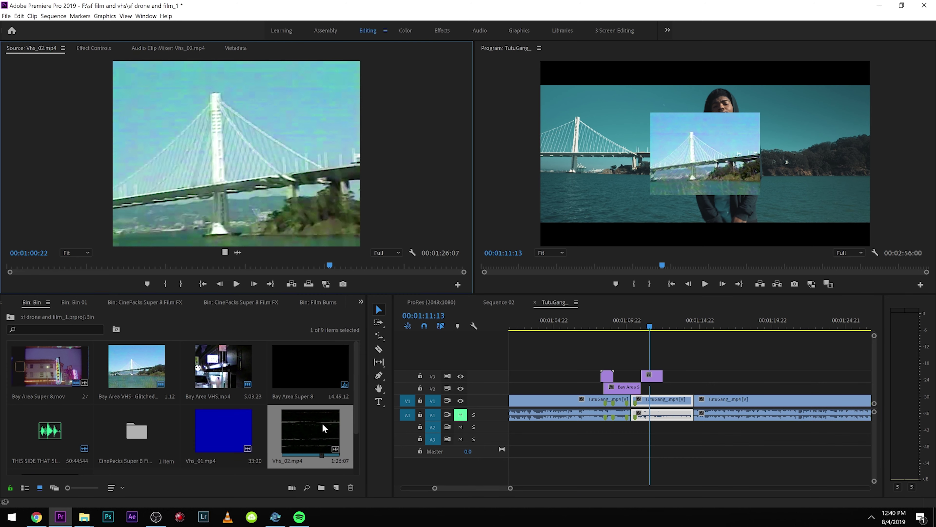
pyautogui.press('space')
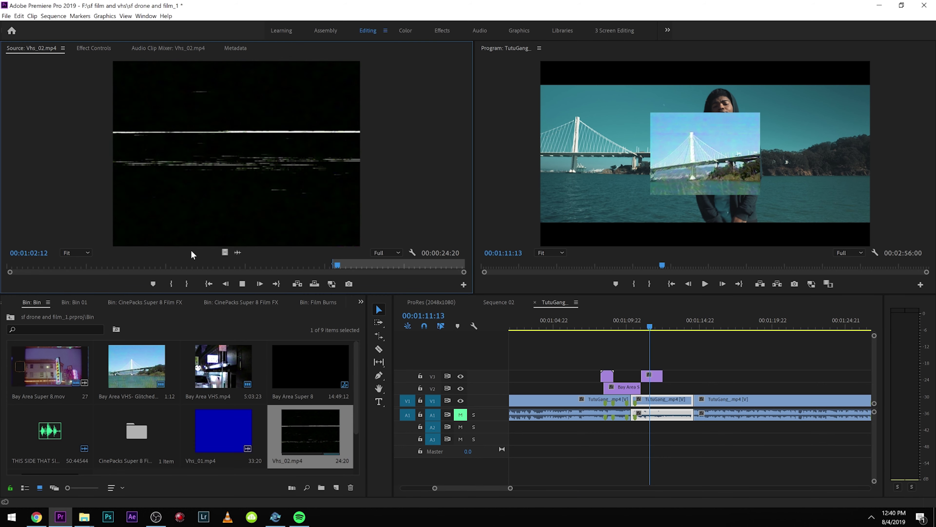
pyautogui.rightClick(664, 405)
pyautogui.click(646, 389)
pyautogui.click(642, 321)
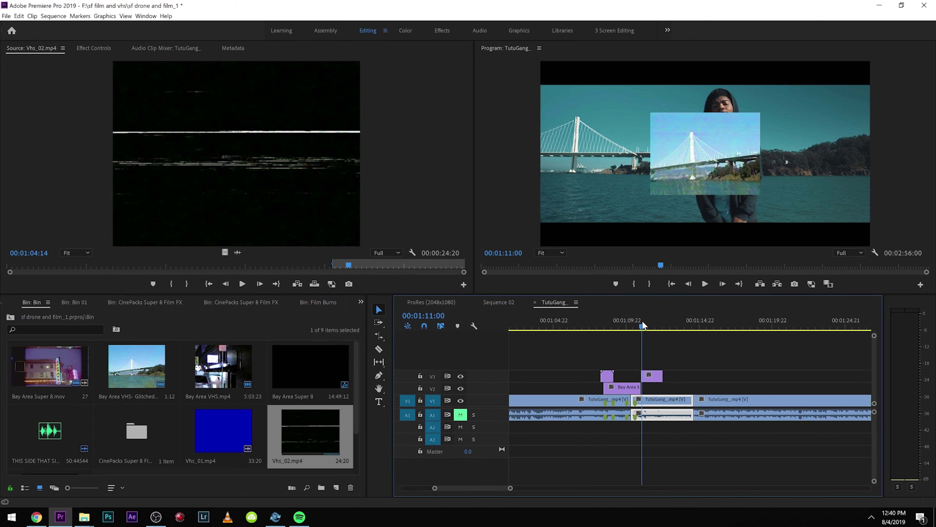
pyautogui.press('space')
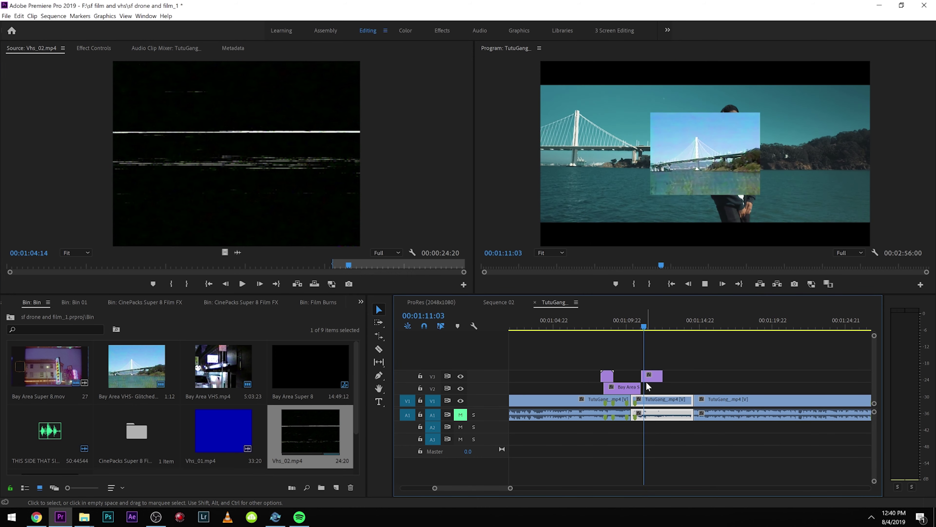
# Trim the end of the Super 8mm clip on V2 back to leave a gap before the bridge shot.
pyautogui.press('space')
pyautogui.moveTo(640, 387); pyautogui.dragTo(618, 387)
pyautogui.click(633, 326)
pyautogui.moveTo(634, 328); pyautogui.dragTo(642, 322)
# Split the TutuGang_ clip on V1 at 00:01:10:23 and add a frame hold to the segment after the cut.
pyautogui.click(650, 376)
pyautogui.click(644, 403)
pyautogui.press('c')
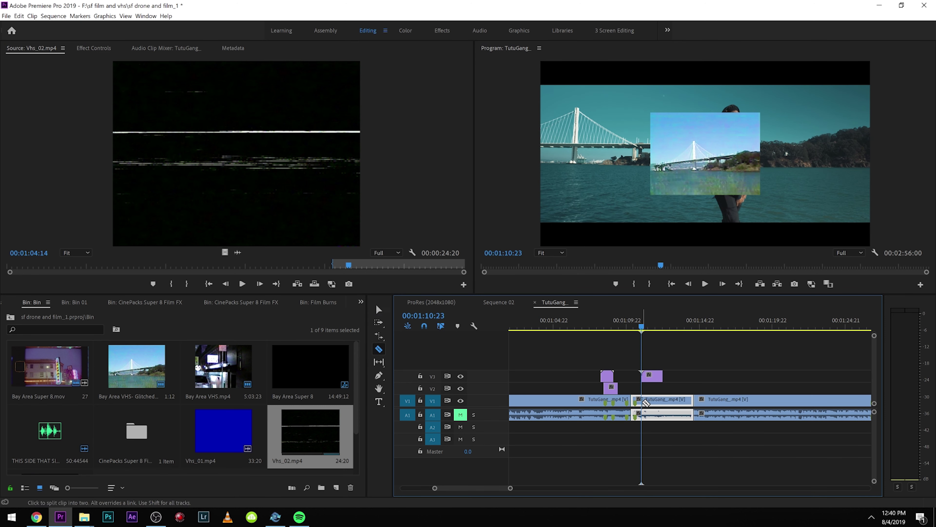
pyautogui.click(641, 402)
pyautogui.press('v')
pyautogui.click(654, 402)
pyautogui.rightClick(654, 405)
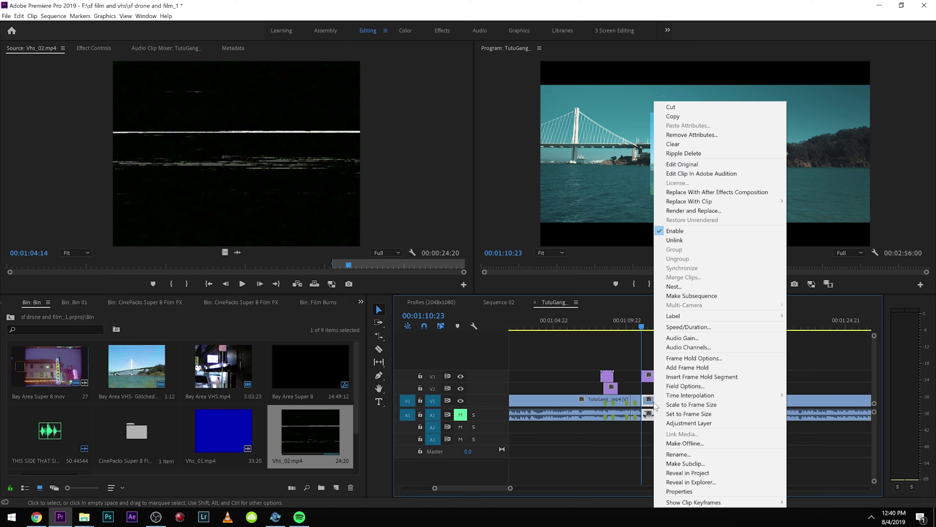
pyautogui.click(727, 367)
# Extend the start of the glitched VHS clip on V3 back to 00:01:10:18.
pyautogui.press('Return')
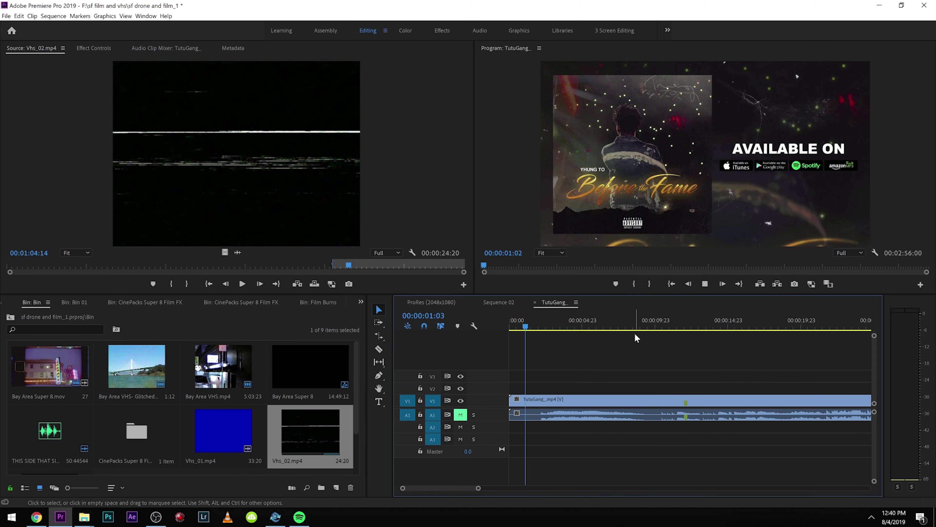
pyautogui.press('-')
pyautogui.press('-')
pyautogui.press('-')
pyautogui.moveTo(649, 325); pyautogui.dragTo(638, 323)
pyautogui.press('=')
pyautogui.press('=')
pyautogui.press('=')
pyautogui.press('=')
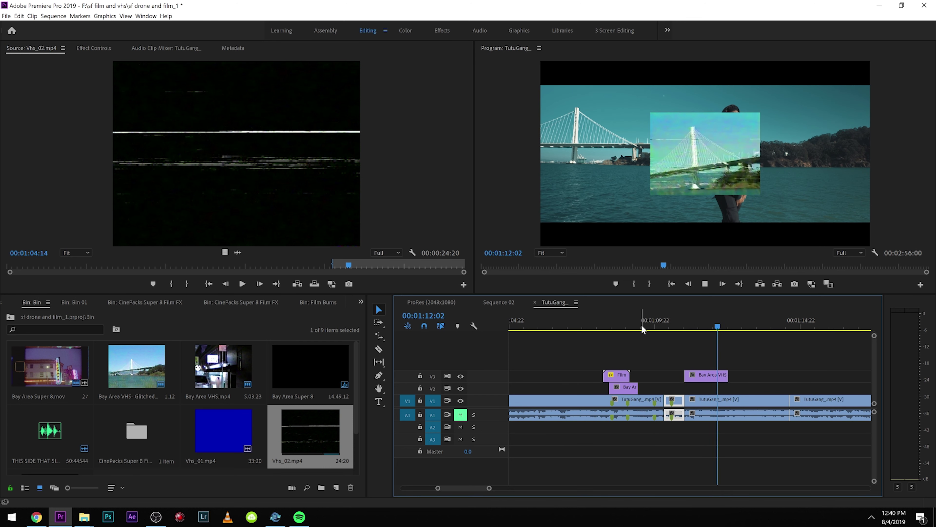
pyautogui.moveTo(688, 328); pyautogui.dragTo(683, 329)
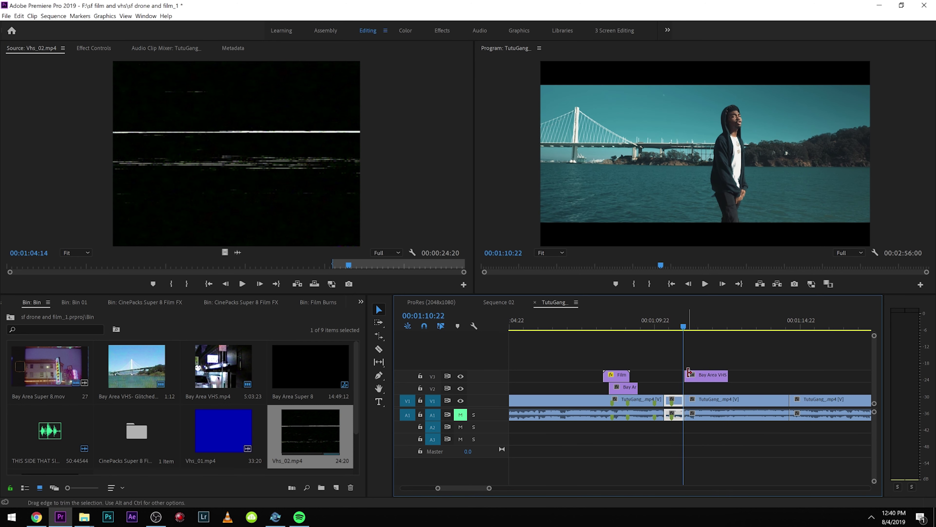
pyautogui.moveTo(685, 374); pyautogui.dragTo(682, 374)
pyautogui.click(701, 376)
pyautogui.press('=')
pyautogui.press('=')
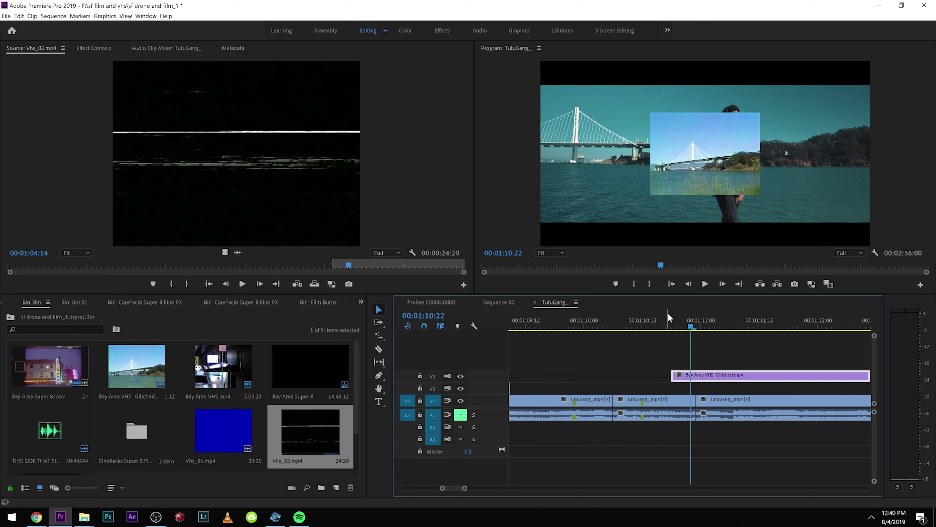
# Cut two short pieces off the beginning of the glitched VHS clip on V3.
pyautogui.moveTo(669, 321); pyautogui.dragTo(675, 320)
pyautogui.press('c')
pyautogui.click(682, 376)
pyautogui.click(696, 376)
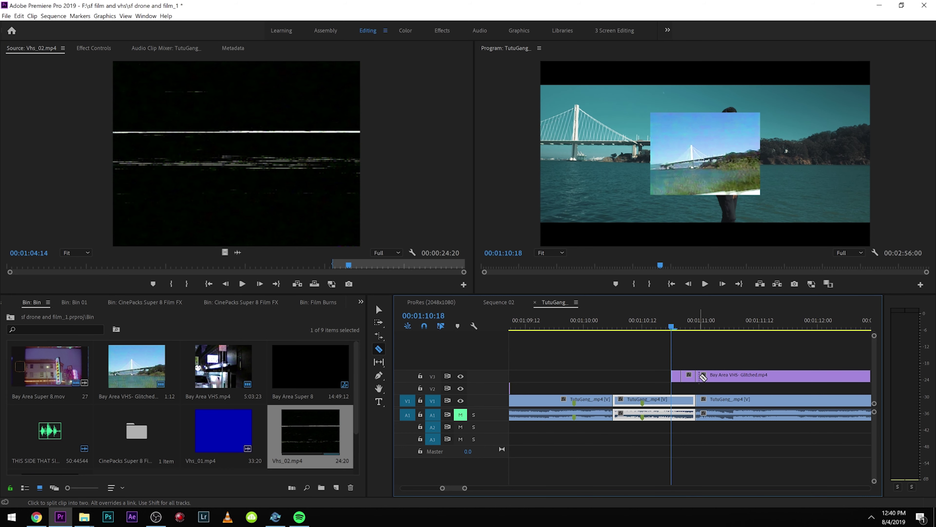
# Reduce the scale of the two short glitched VHS pieces on V3 and play back the scale-up effect.
pyautogui.press('v')
pyautogui.click(676, 377)
pyautogui.click(97, 49)
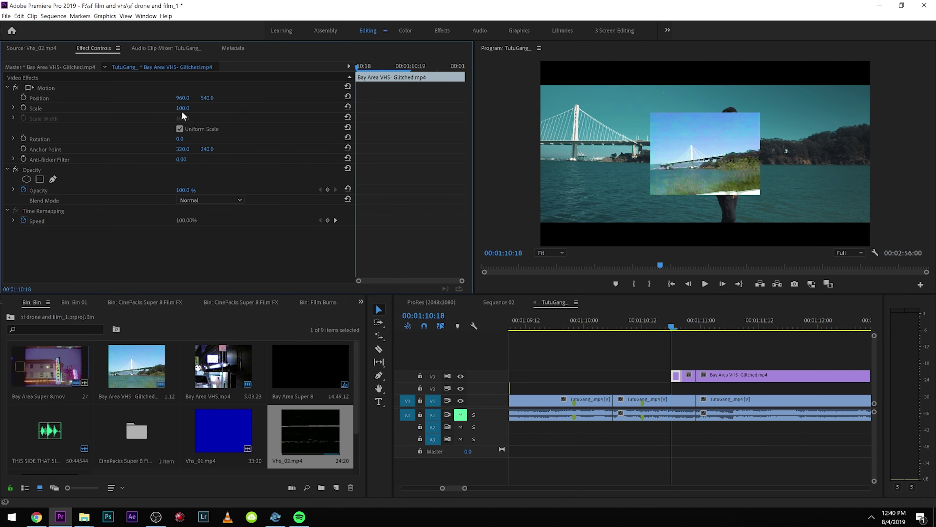
pyautogui.moveTo(183, 108); pyautogui.dragTo(163, 108)
pyautogui.moveTo(672, 321); pyautogui.dragTo(692, 323)
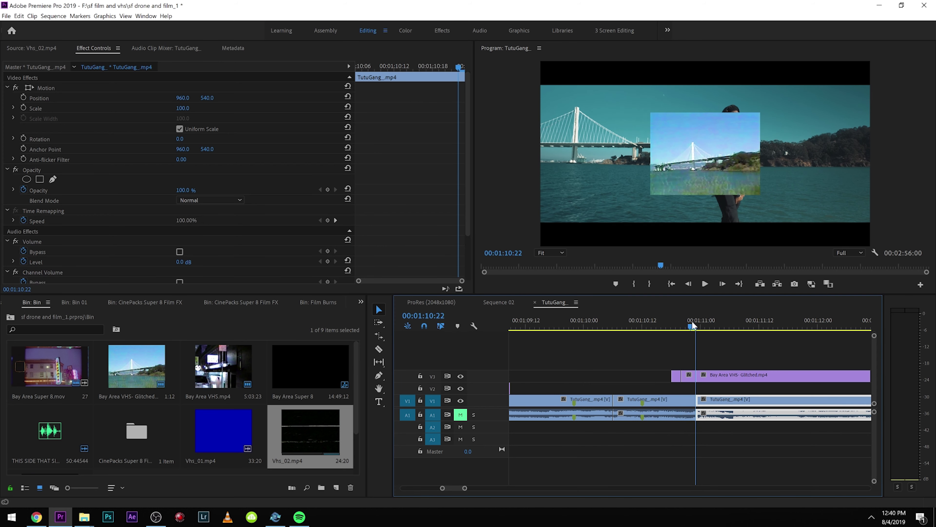
pyautogui.click(692, 377)
pyautogui.moveTo(182, 108); pyautogui.dragTo(168, 108)
pyautogui.click(667, 323)
pyautogui.press('space')
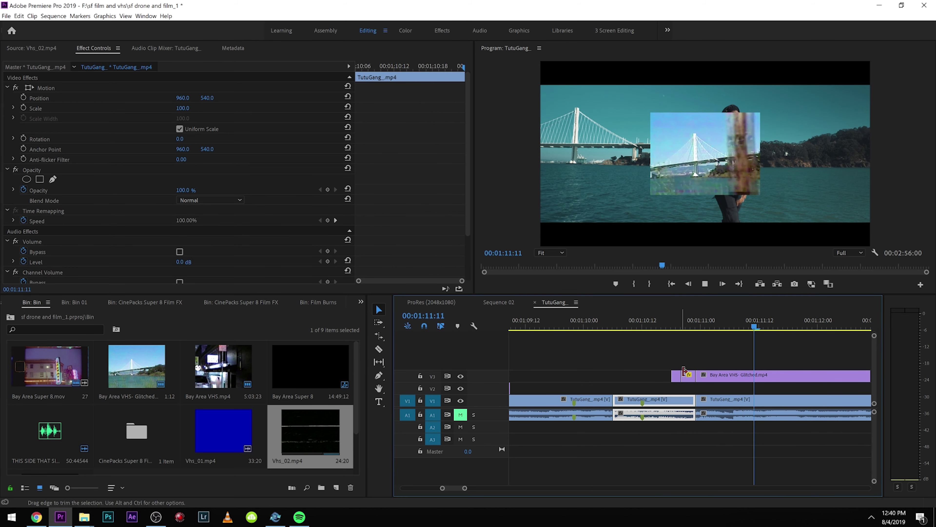
# Tighten the short pieces at the start of the glitched VHS clip slightly and play back the result.
pyautogui.press('space')
pyautogui.moveTo(683, 374); pyautogui.dragTo(682, 376)
pyautogui.click(683, 376)
pyautogui.click(669, 326)
pyautogui.press('space')
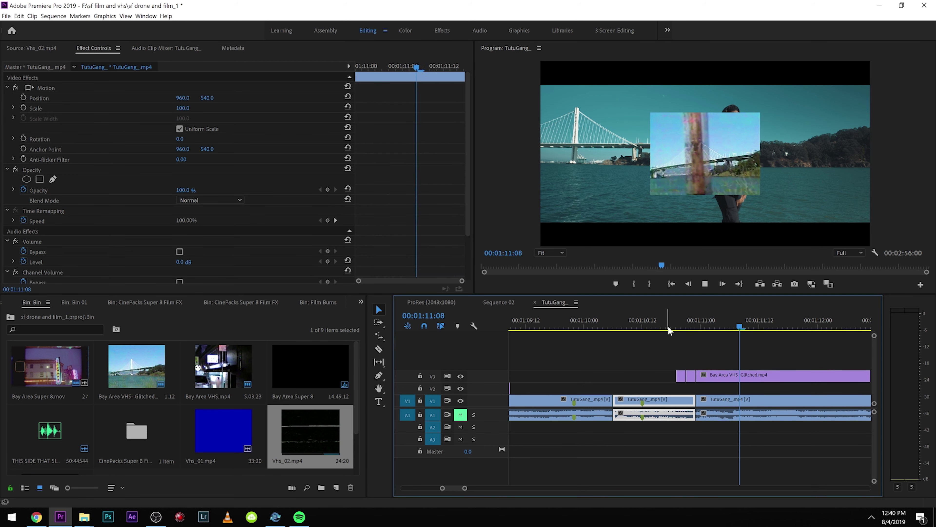
# Place Vhs_02.mp4 on V2 beneath the glitched VHS clip, set its blend mode to Screen, and play back the overlay.
pyautogui.doubleClick(303, 416)
pyautogui.moveTo(225, 251); pyautogui.dragTo(741, 387)
pyautogui.click(111, 49)
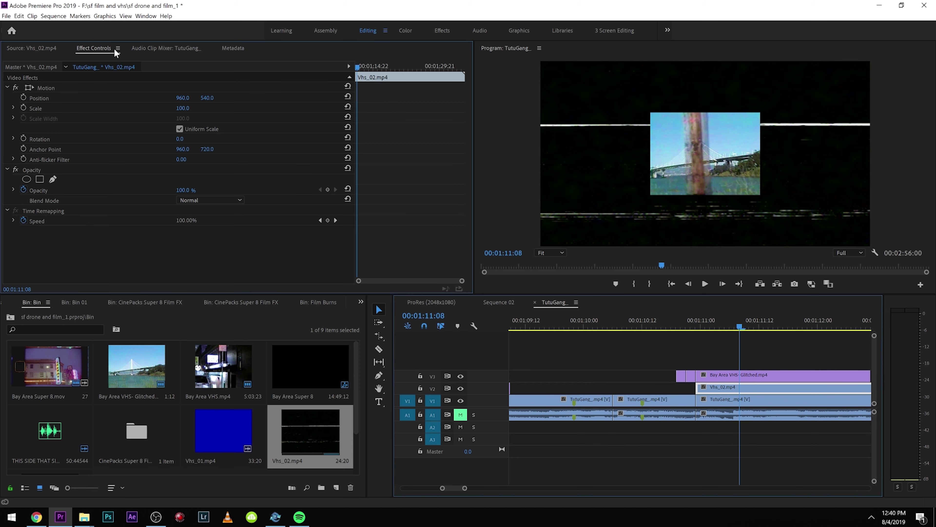
pyautogui.click(236, 200)
pyautogui.click(232, 300)
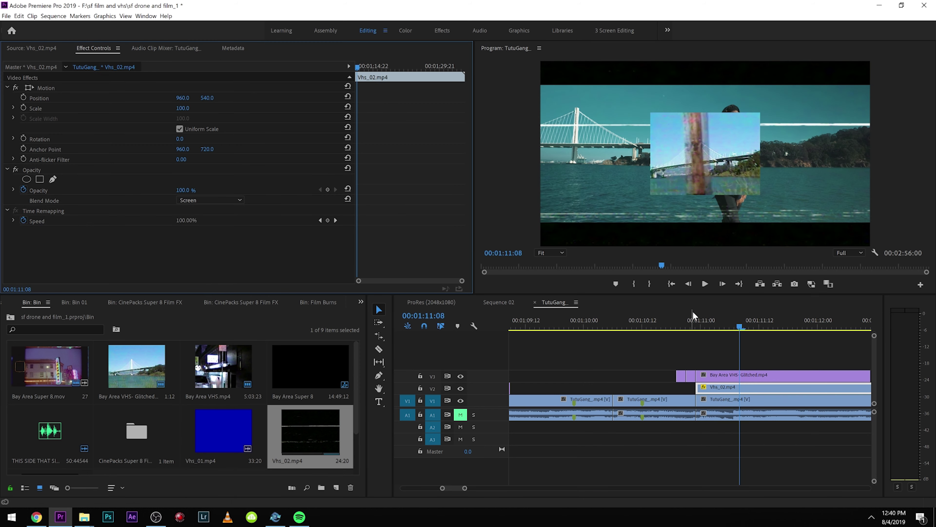
pyautogui.click(655, 318)
pyautogui.press('space')
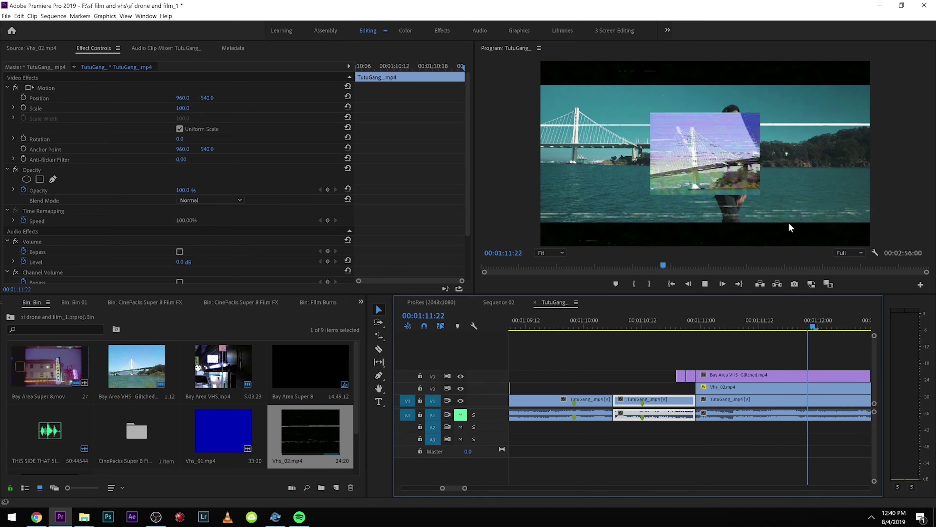
# Extend the glitched VHS clip on V3 to the end of the TutuGang_ segment below it and duplicate it onto V4.
pyautogui.press('-')
pyautogui.press('-')
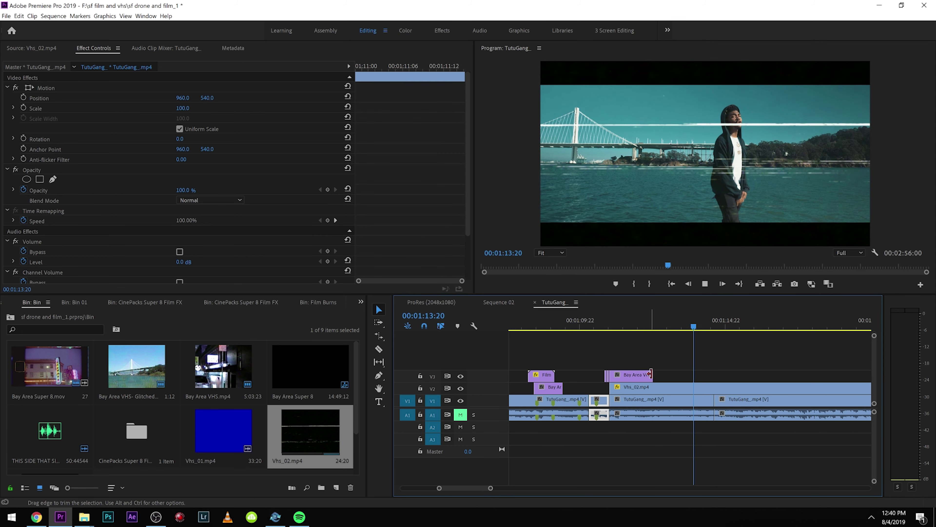
pyautogui.moveTo(650, 374); pyautogui.dragTo(713, 374)
pyautogui.click(633, 327)
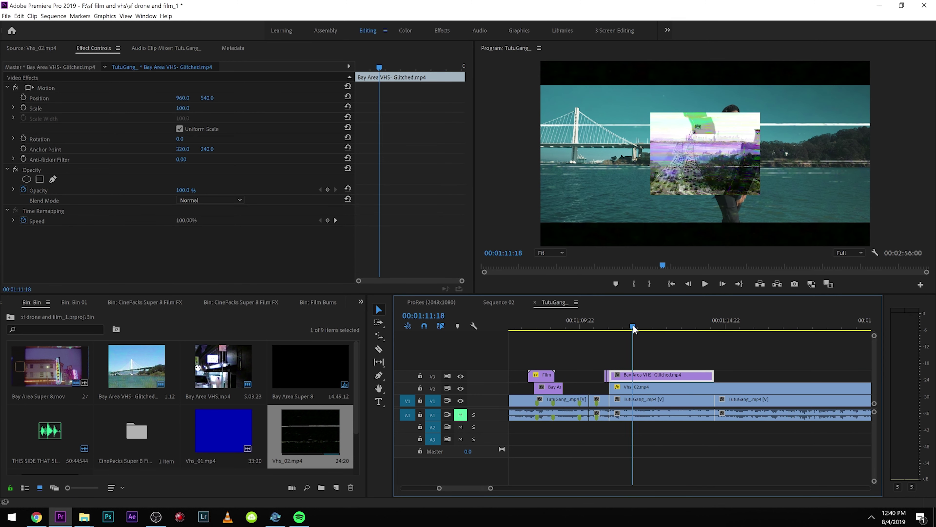
pyautogui.moveTo(637, 375); pyautogui.dragTo(636, 364)
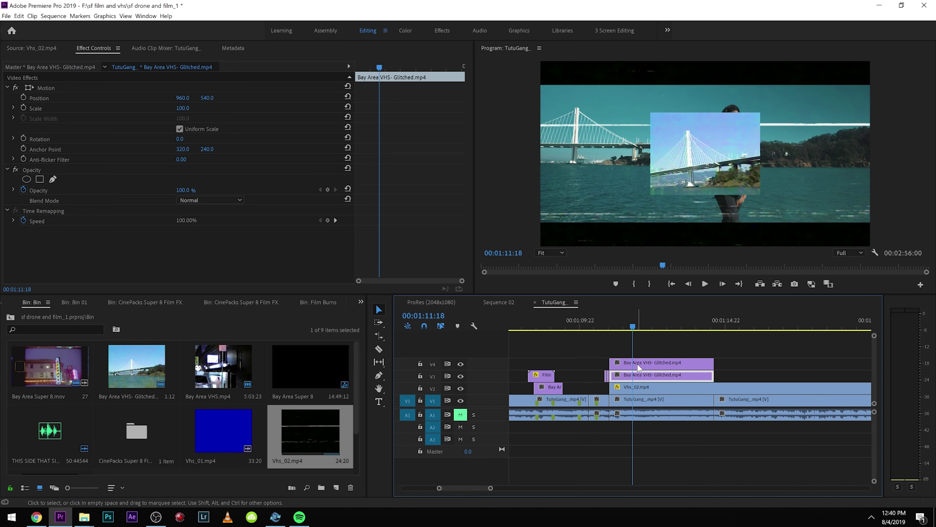
# Delete the TutuGang_ segment on V1 beneath the VHS clips and set the V4 copy's horizontal position to 1616.
pyautogui.click(678, 396)
pyautogui.press('Delete')
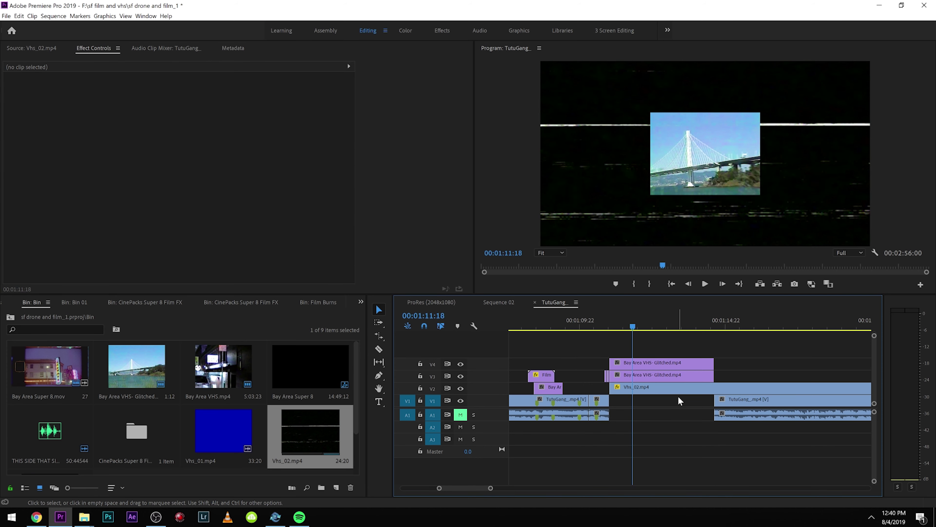
pyautogui.click(662, 362)
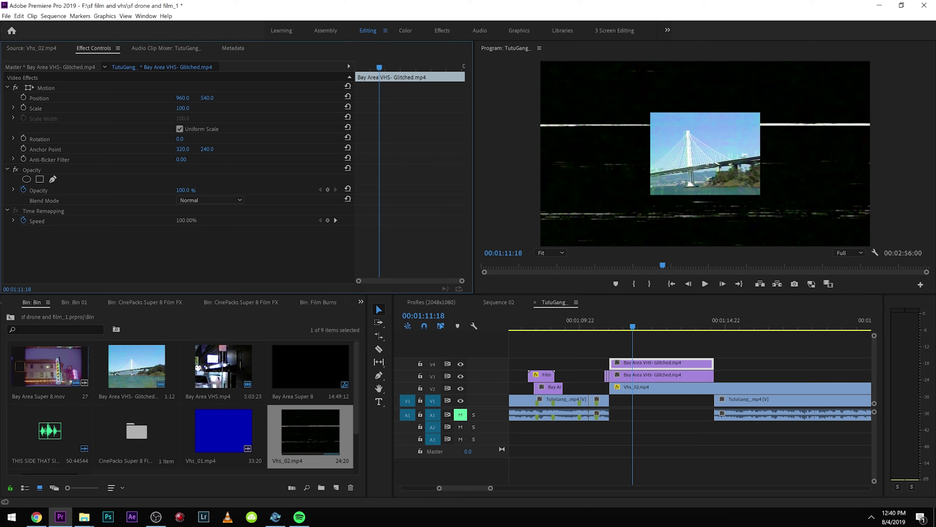
pyautogui.moveTo(183, 97); pyautogui.dragTo(424, 98)
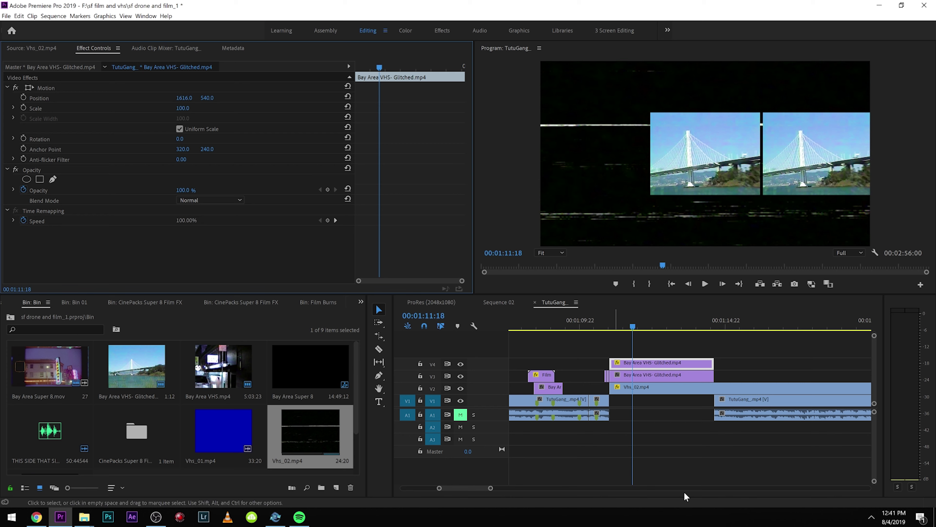
# Duplicate the V4 clip onto V5, with its horizontal position at 327.1 and its scale at 90.
pyautogui.moveTo(630, 365); pyautogui.dragTo(628, 354)
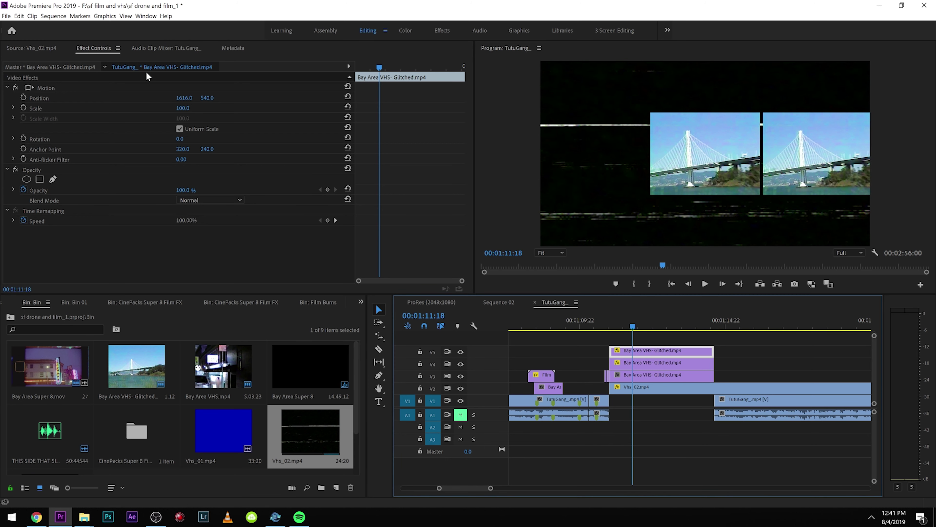
pyautogui.click(132, 89)
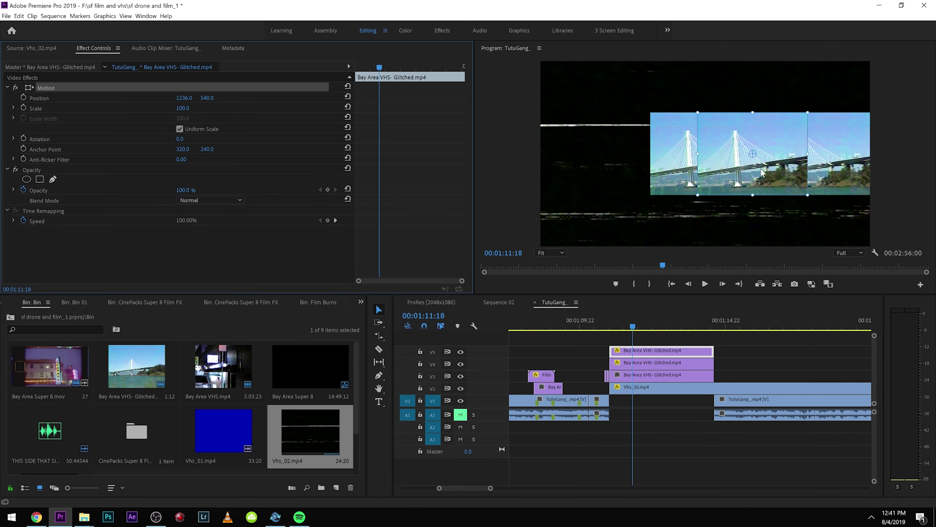
pyautogui.moveTo(761, 172); pyautogui.dragTo(605, 167)
pyautogui.moveTo(191, 108); pyautogui.dragTo(188, 108)
# Set the scale of the glitched VHS clips on V4 and V3 to 90.
pyautogui.click(656, 365)
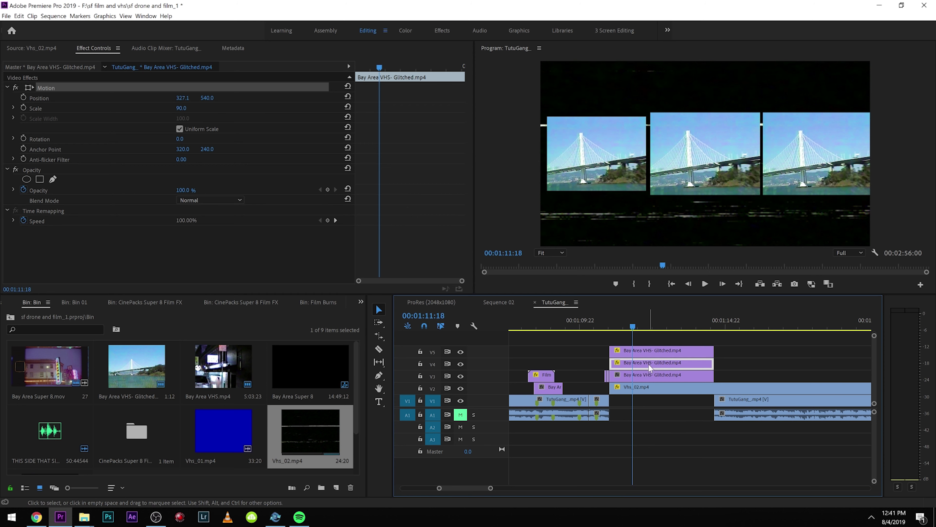
pyautogui.click(186, 108)
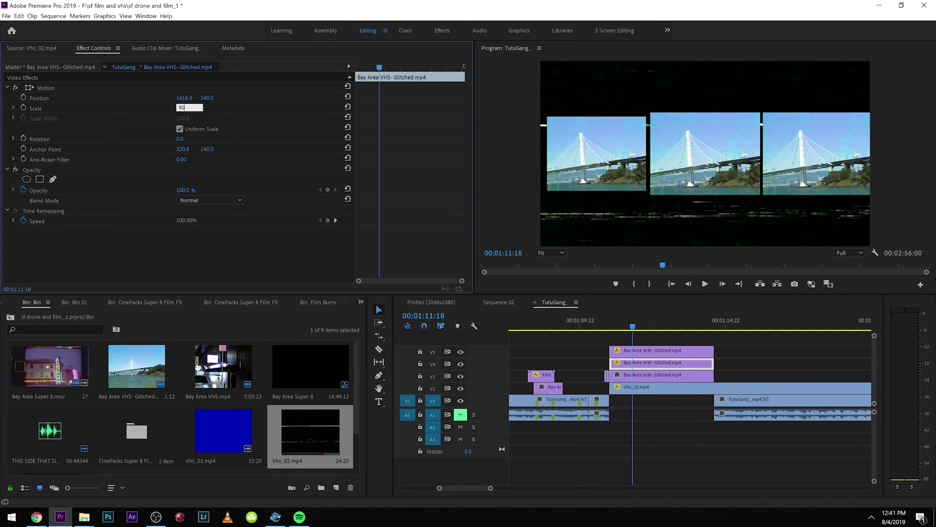
pyautogui.write('90')
pyautogui.press('Return')
pyautogui.click(649, 375)
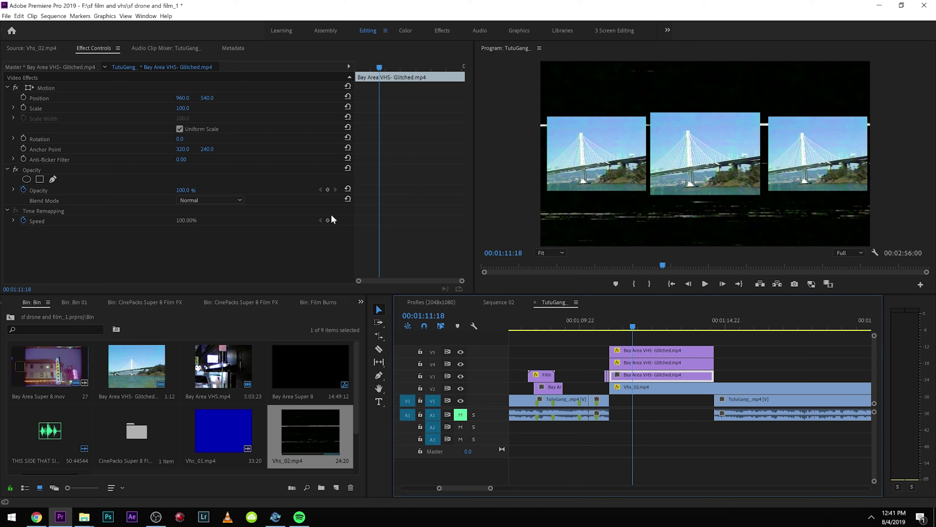
pyautogui.write('90')
pyautogui.press('Return')
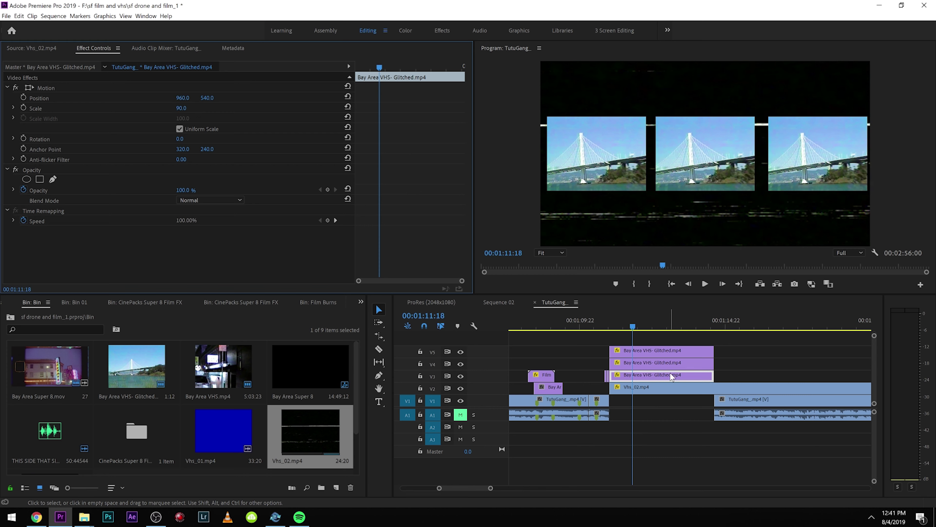
# Slip the footage in the V3 and V5 glitched VHS clips so all three panels show different shots, and play back the result.
pyautogui.press('y')
pyautogui.moveTo(653, 369); pyautogui.dragTo(804, 384)
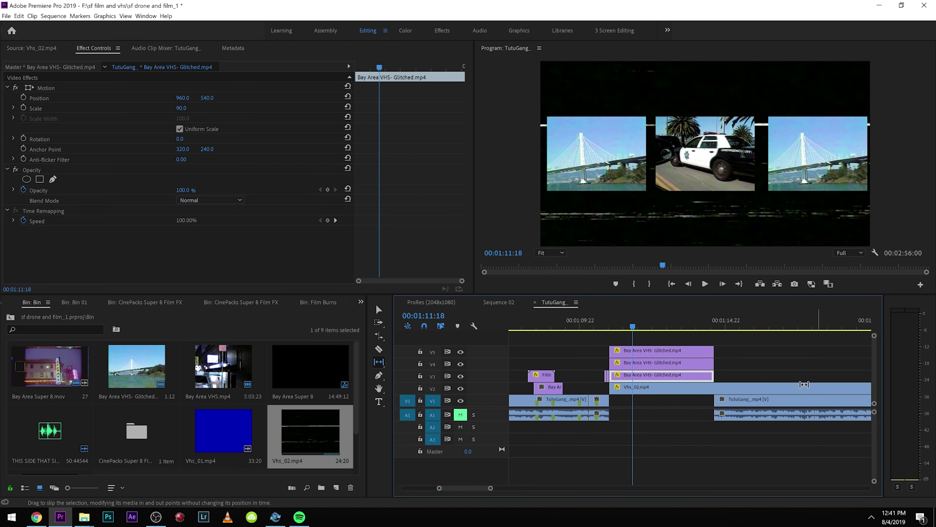
pyautogui.moveTo(635, 353); pyautogui.dragTo(788, 384)
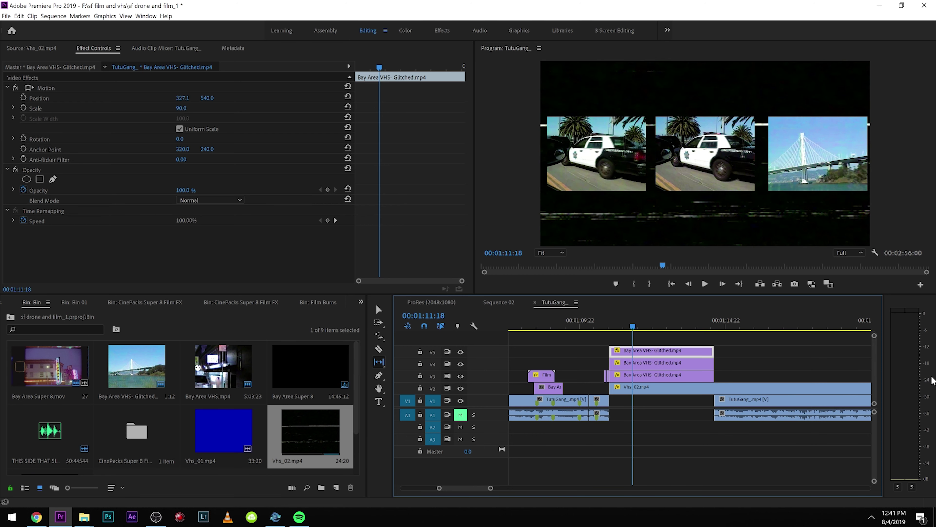
pyautogui.click(598, 327)
pyautogui.press('space')
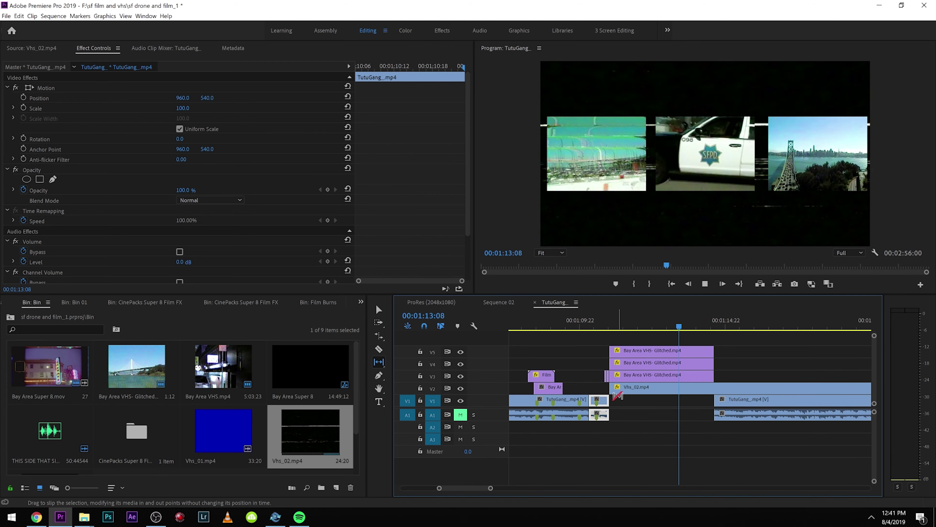
pyautogui.press('space')
pyautogui.press('v')
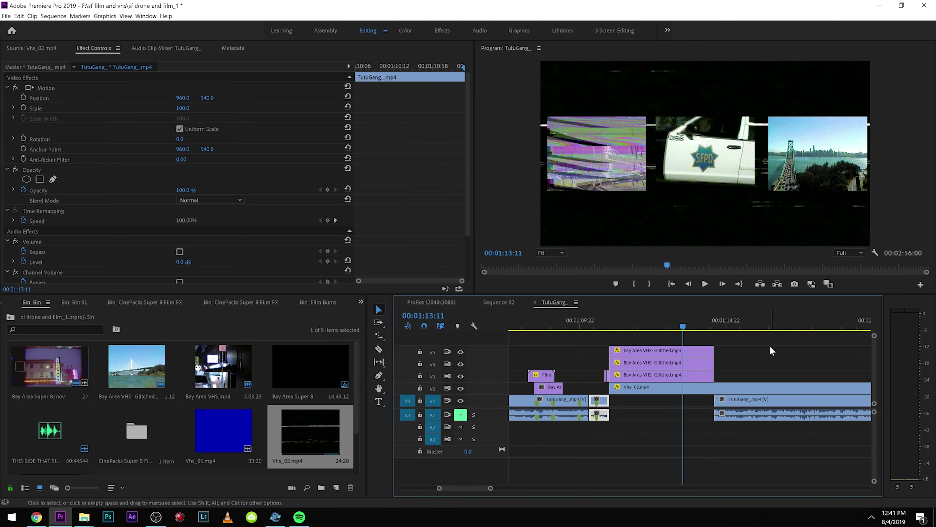
# Duplicate the V5 glitched VHS clip onto V6, try a vertical position of 995, undo that move and replay the section.
pyautogui.click(771, 351)
pyautogui.keyDown('alt'); pyautogui.moveTo(683, 353); pyautogui.dragTo(682, 338); pyautogui.keyUp('alt')
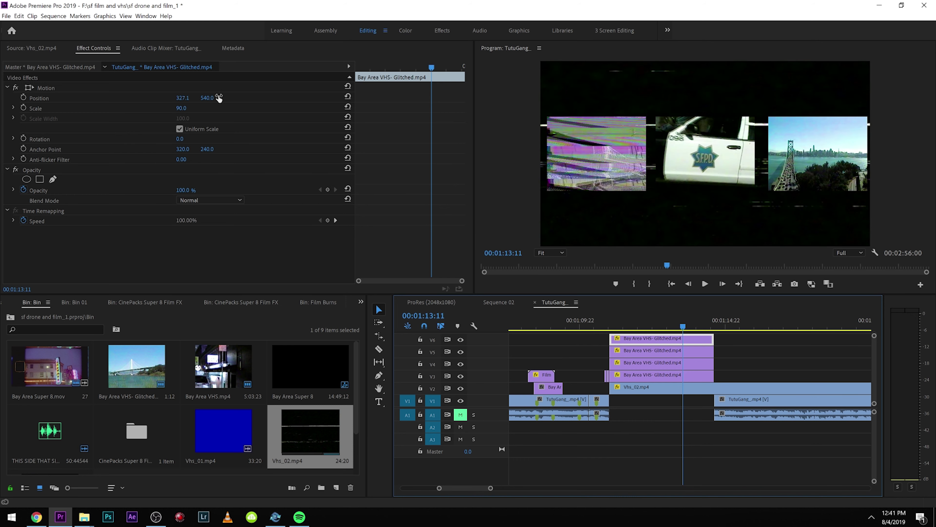
pyautogui.moveTo(219, 97); pyautogui.dragTo(314, 98)
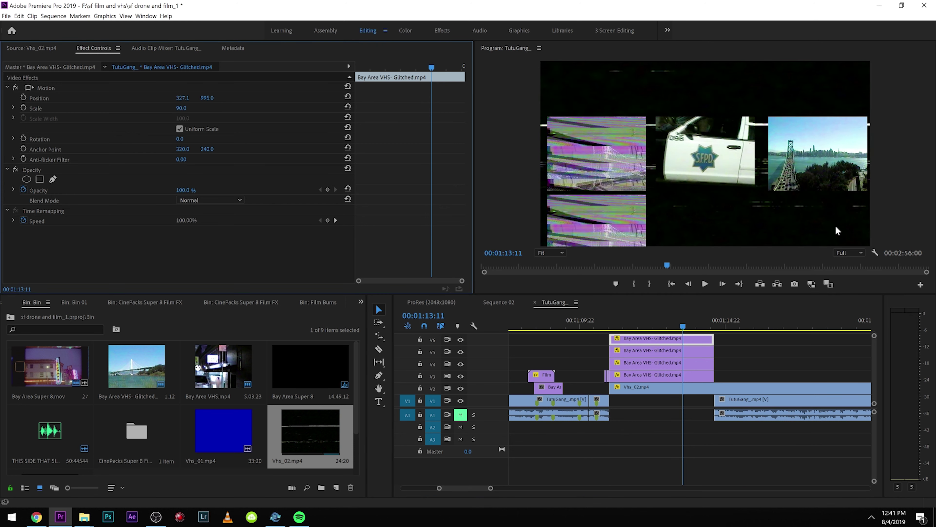
pyautogui.hotkey('ctrl', 'z')
pyautogui.click(593, 325)
pyautogui.press('space')
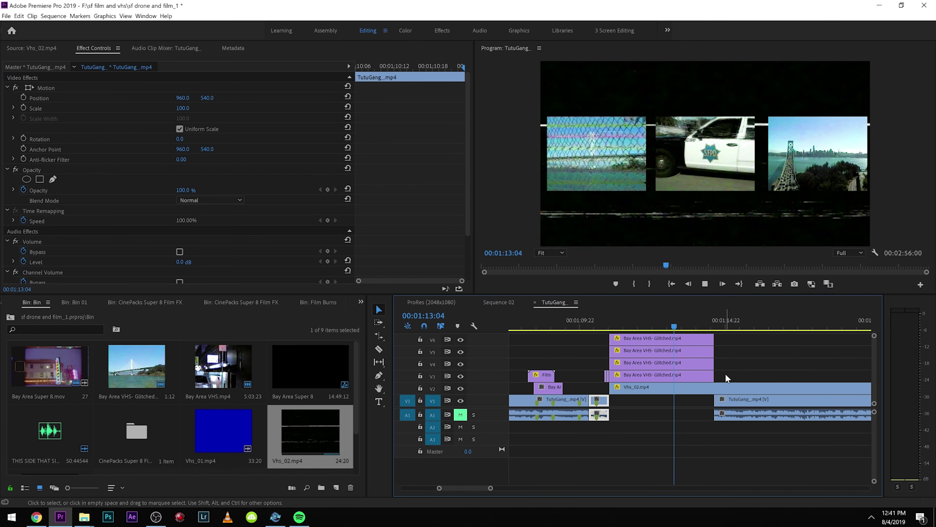
# Split an extension off the V4 glitched VHS clip where the next TutuGang_ segment starts, and delete it.
pyautogui.moveTo(713, 362); pyautogui.dragTo(834, 363)
pyautogui.press('c')
pyautogui.click(715, 365)
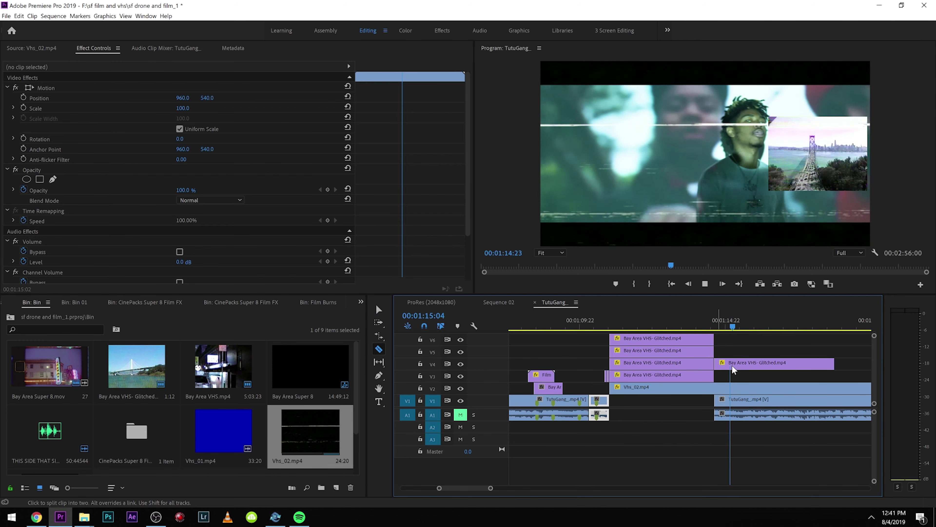
pyautogui.press('v')
pyautogui.click(738, 364)
pyautogui.press('space')
pyautogui.press('Delete')
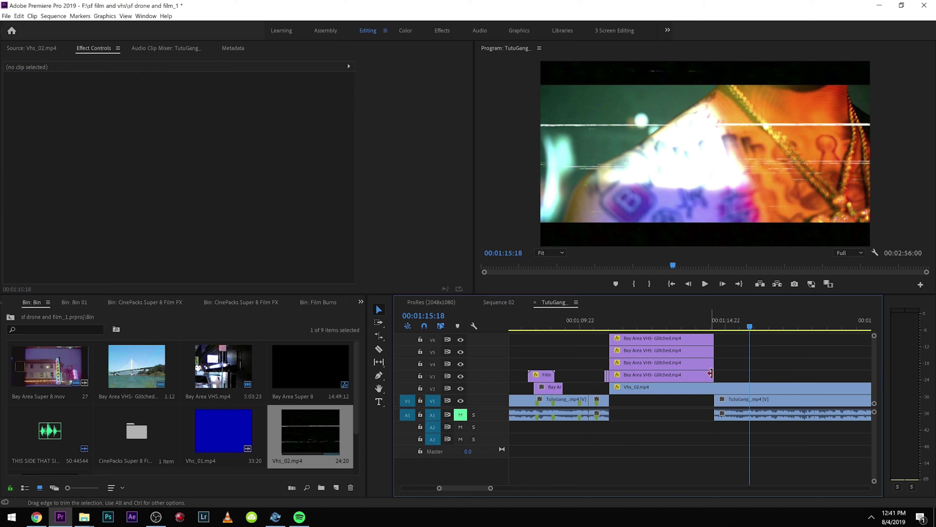
# Extend the V3 glitched VHS clip over the next TutuGang_ segment and split it where that segment starts.
pyautogui.moveTo(710, 373); pyautogui.dragTo(770, 374)
pyautogui.press('c')
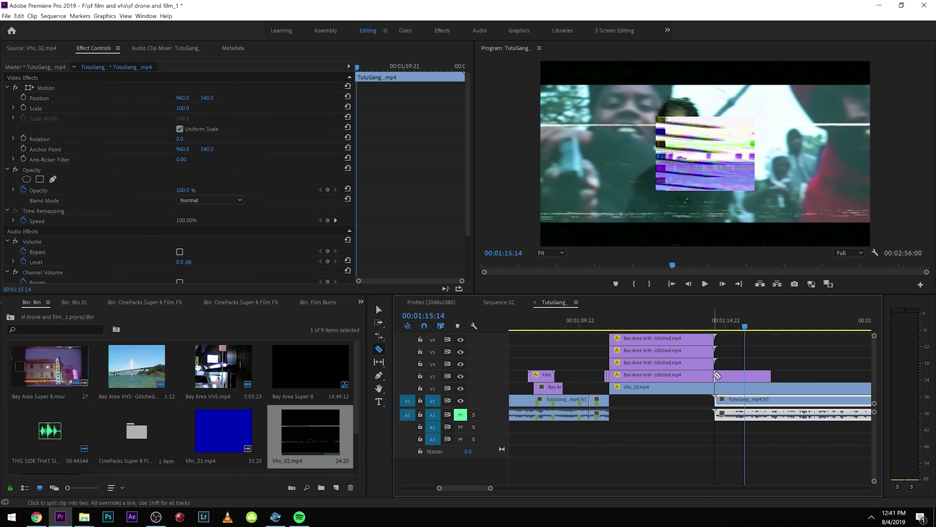
pyautogui.click(717, 375)
pyautogui.press('v')
pyautogui.click(741, 375)
# Apply the Replicate effect to the split-off glitched VHS segment on V3 and preview it.
pyautogui.click(360, 301)
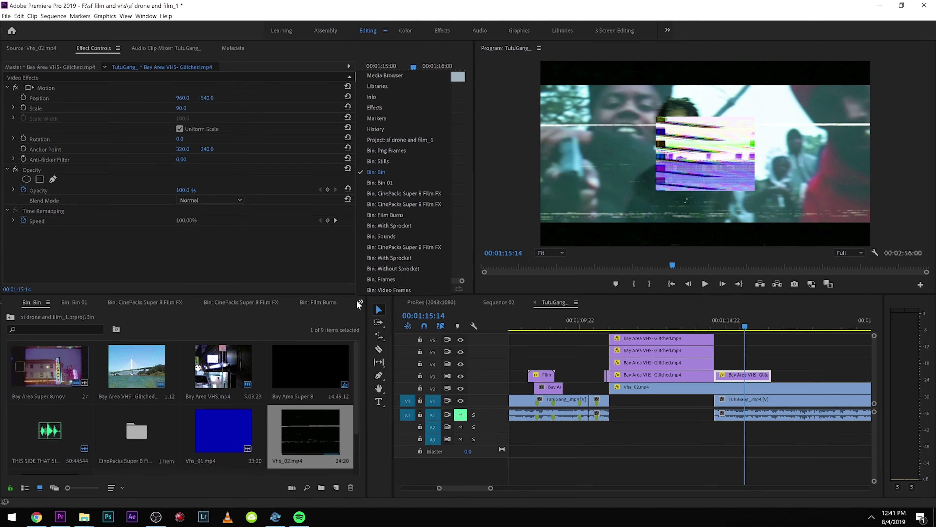
pyautogui.click(394, 108)
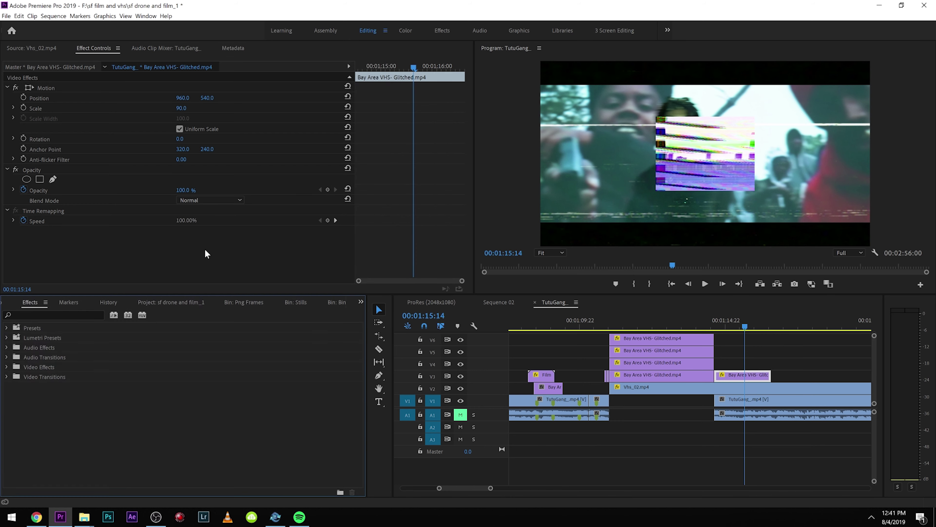
pyautogui.click(75, 313)
pyautogui.write('repl')
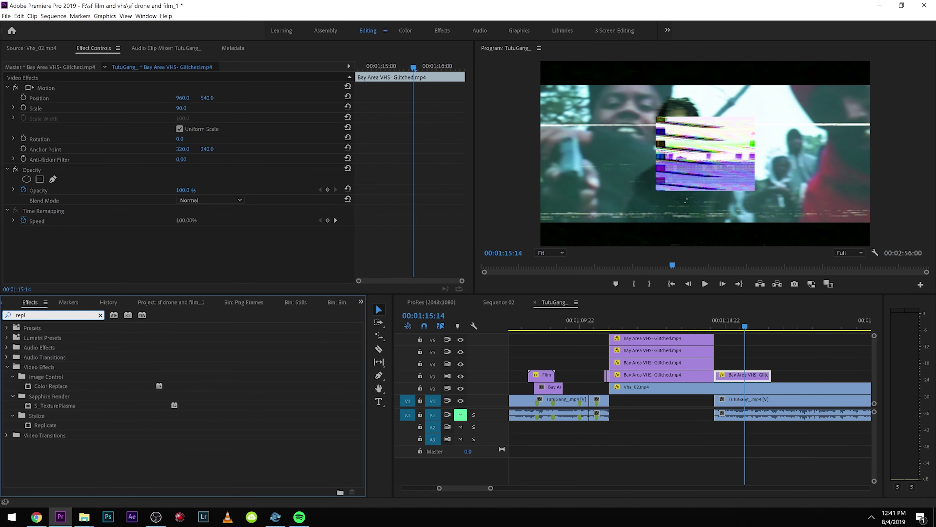
pyautogui.doubleClick(45, 425)
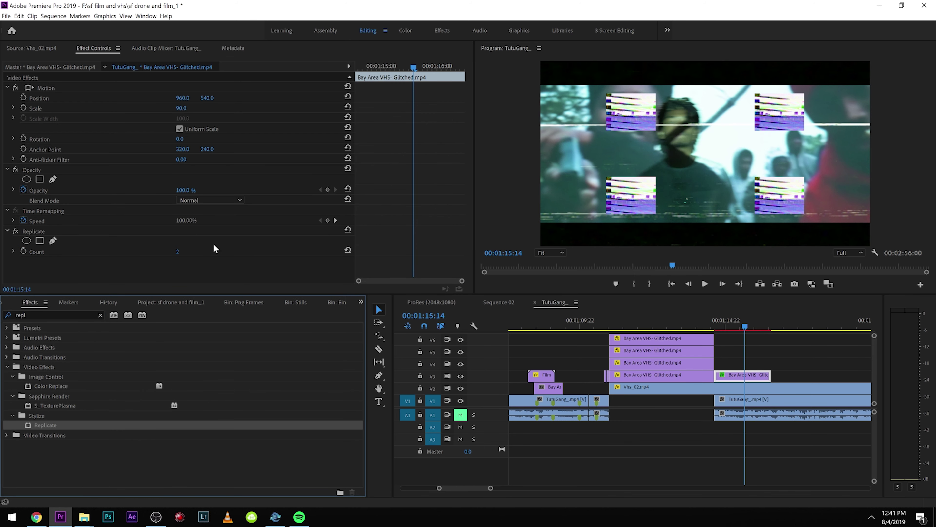
pyautogui.click(715, 328)
pyautogui.press('space')
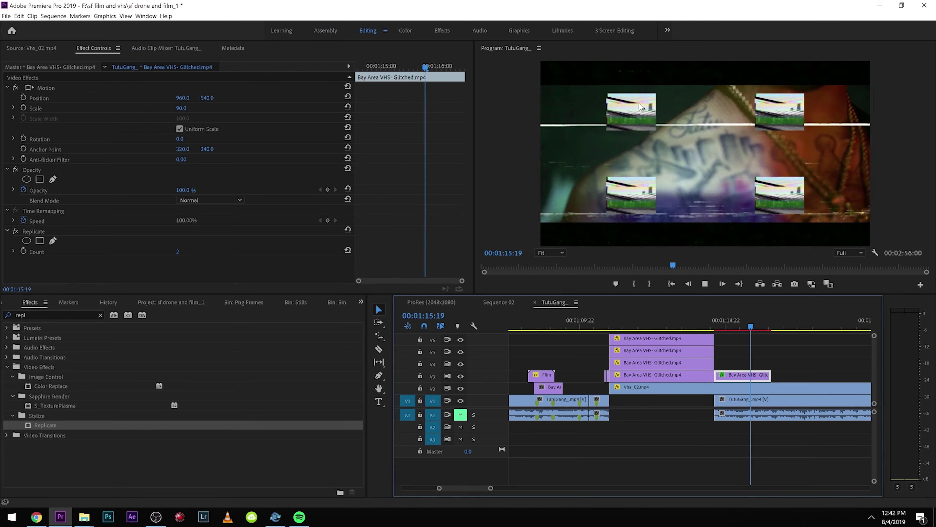
pyautogui.press('space')
# Delete the replicated glitched VHS segment from V3 above the next TutuGang_ segment.
pyautogui.click(748, 317)
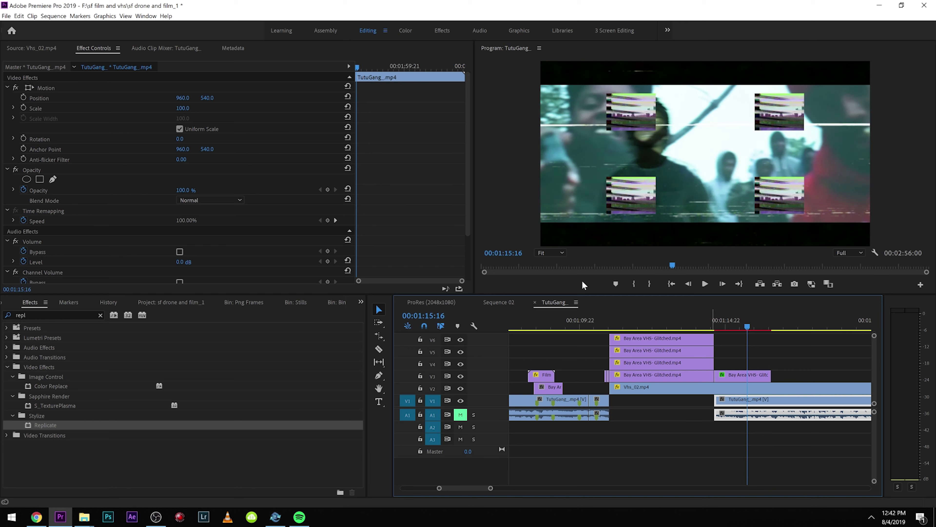
pyautogui.scroll(-3, 71, 210)
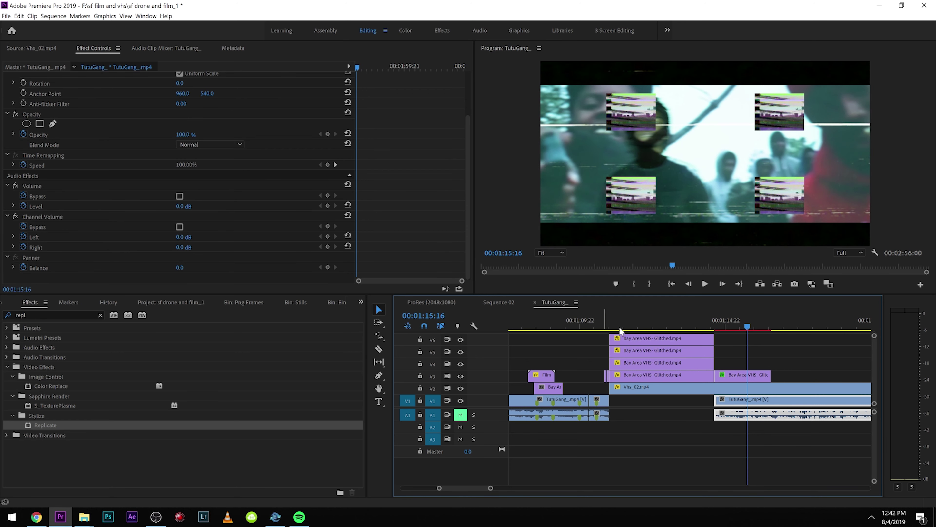
pyautogui.click(746, 375)
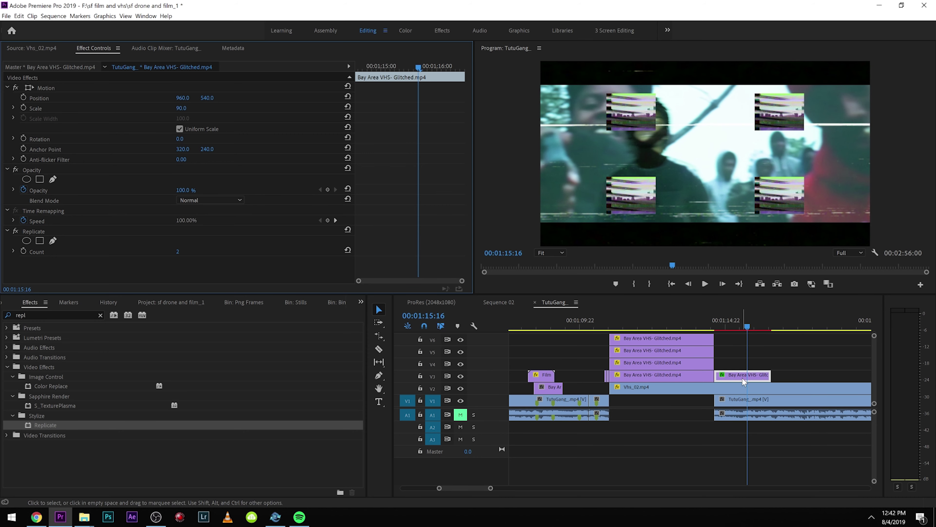
pyautogui.press('Delete')
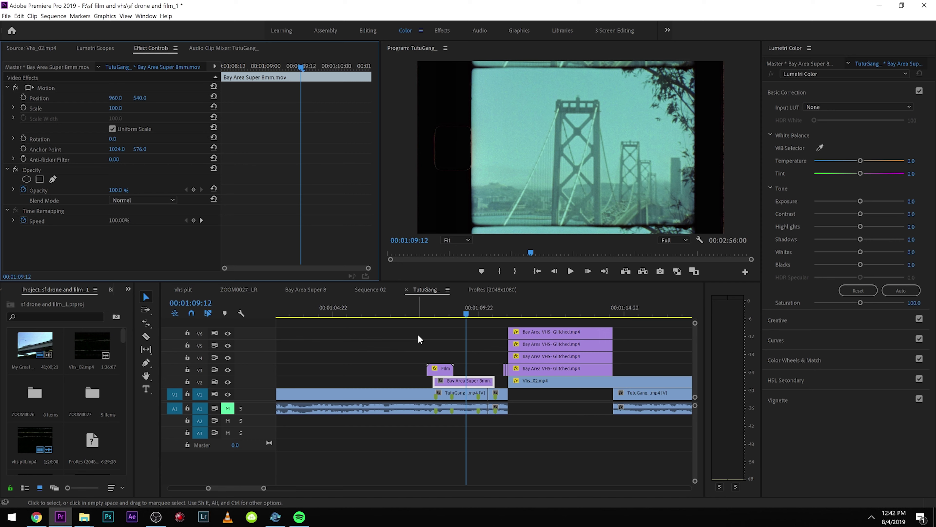
# Play back the Bay Area Super 8mm shot with its film burn and the three-panel VHS section to review them.
pyautogui.click(428, 316)
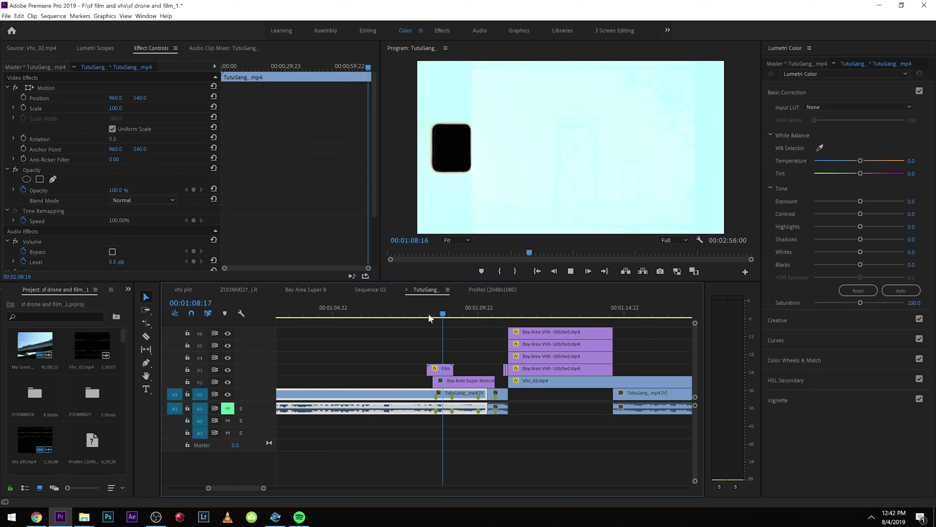
pyautogui.press('space')
pyautogui.click(479, 381)
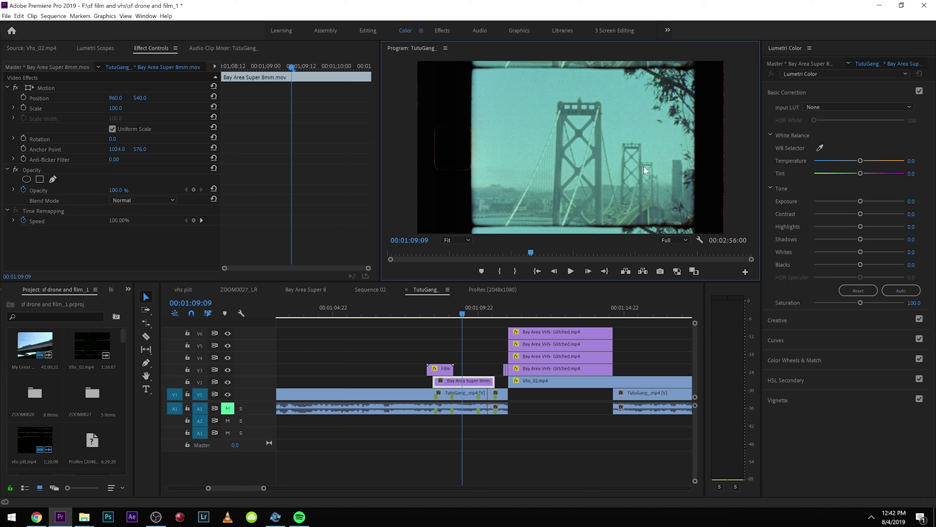
pyautogui.click(516, 313)
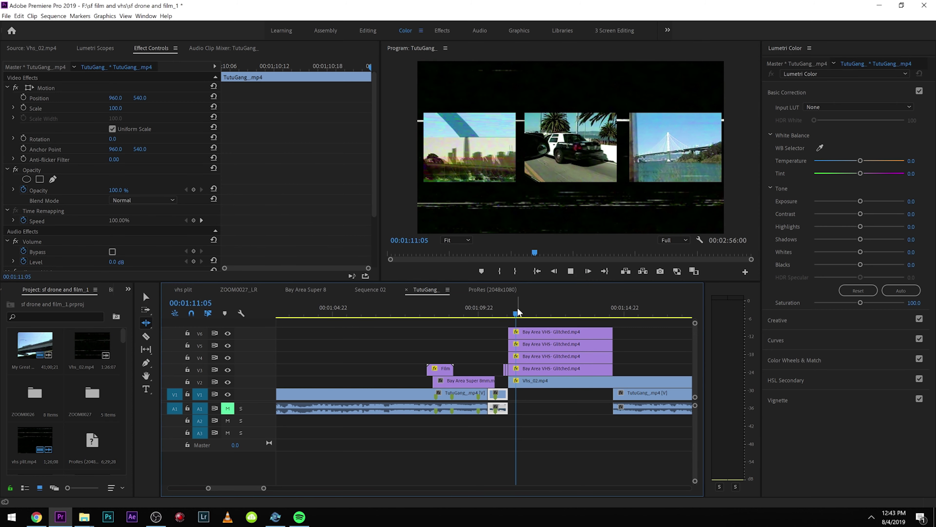
pyautogui.press('space')
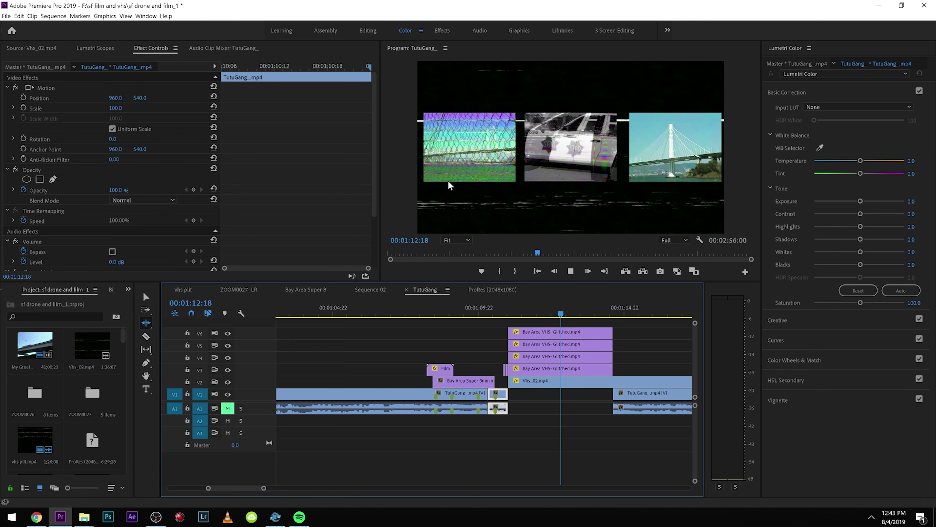
pyautogui.press('space')
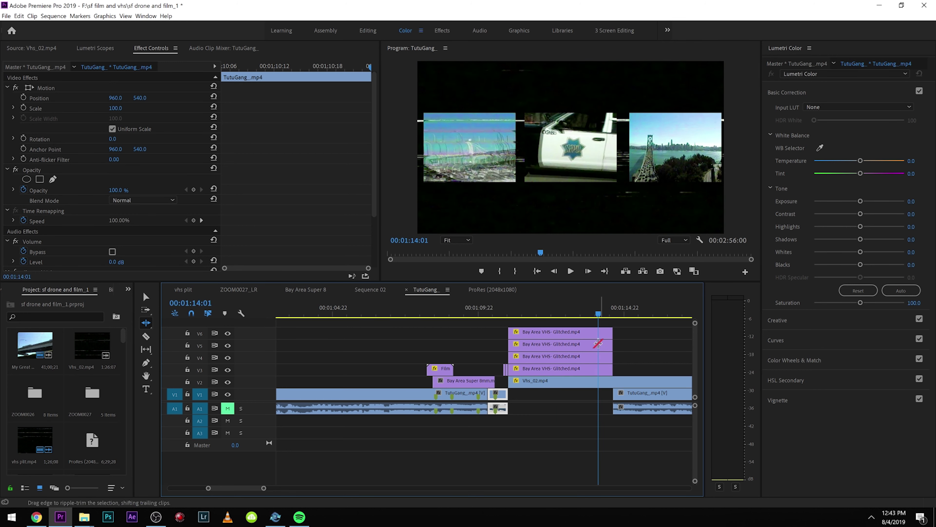